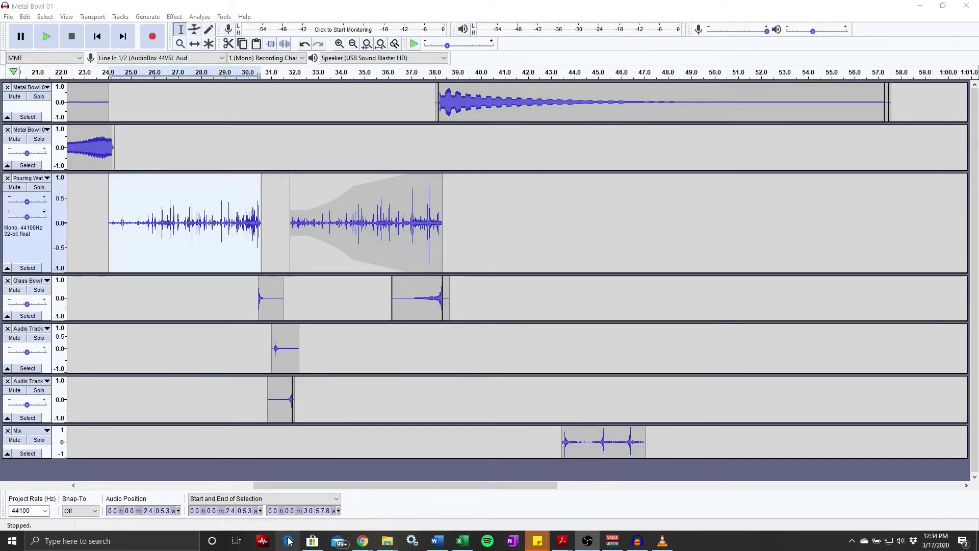
Bring the Pouring Water clip at about 1:43.6–1:50.3 into view, select it and play it.
{"action": "left_click_drag", "start_coordinate": [263, 231], "coordinate": [117, 225]}
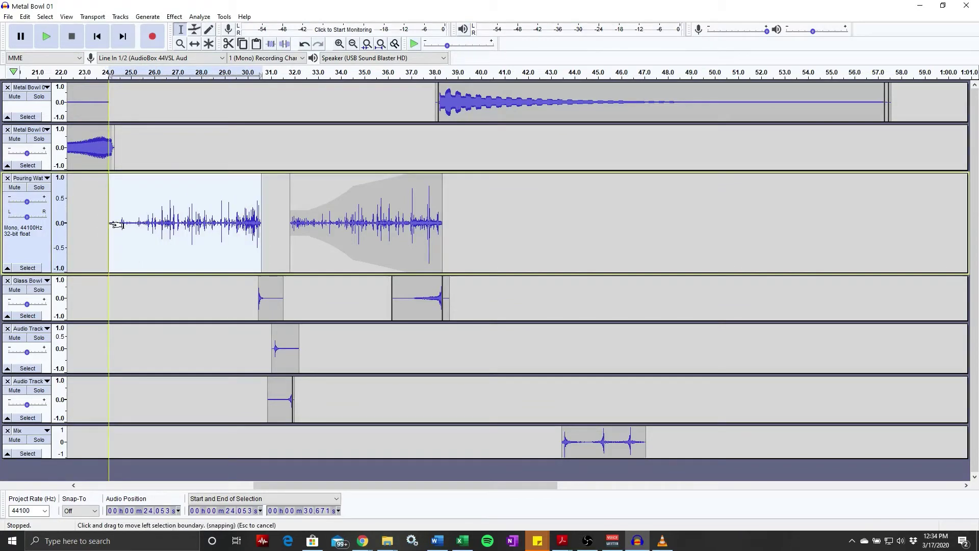
{"action": "left_click_drag", "start_coordinate": [503, 497], "coordinate": [952, 442]}
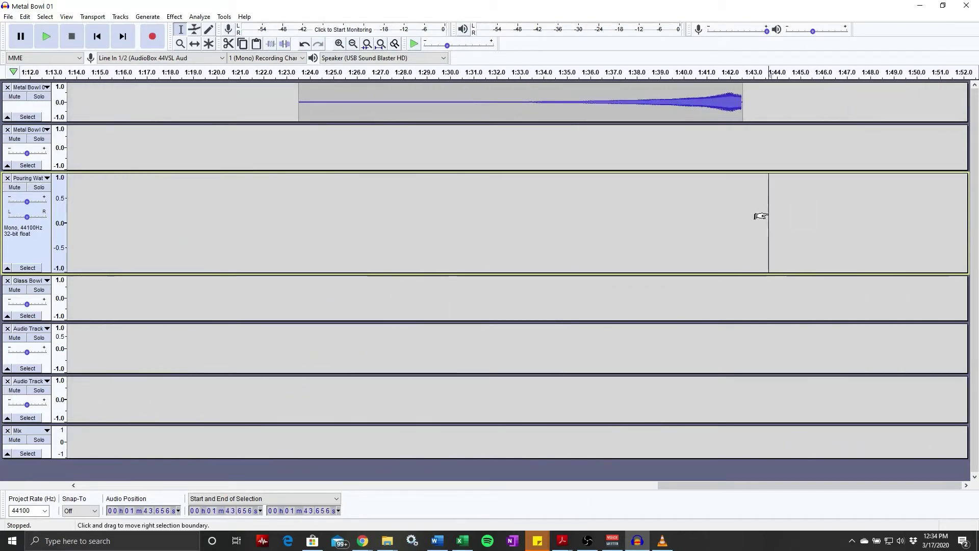
{"action": "left_click", "coordinate": [768, 212]}
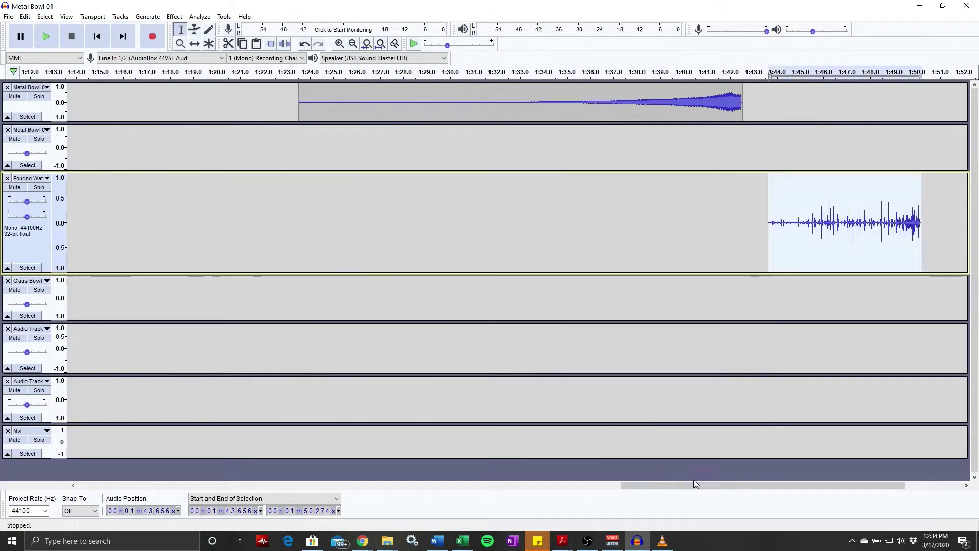
{"action": "left_click_drag", "start_coordinate": [694, 483], "coordinate": [778, 469]}
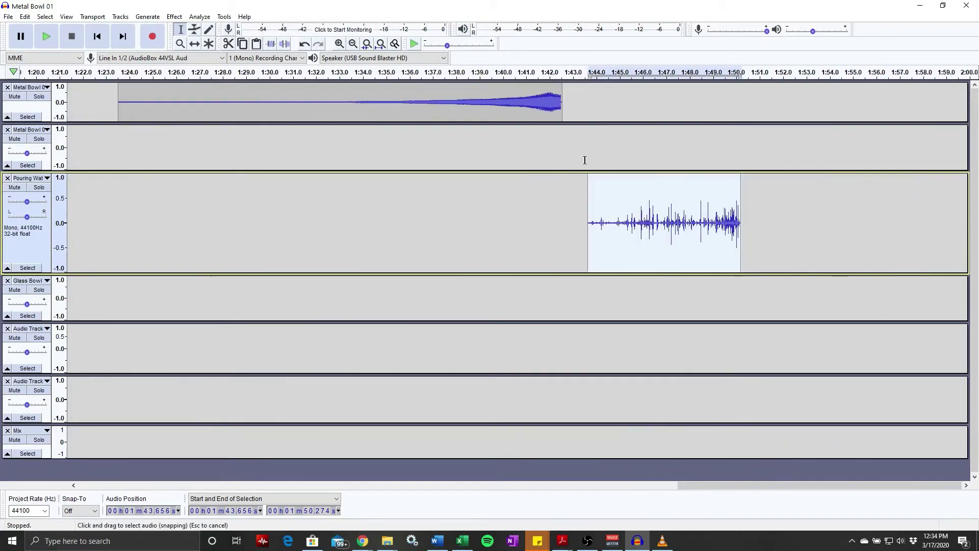
{"action": "left_click", "coordinate": [588, 74]}
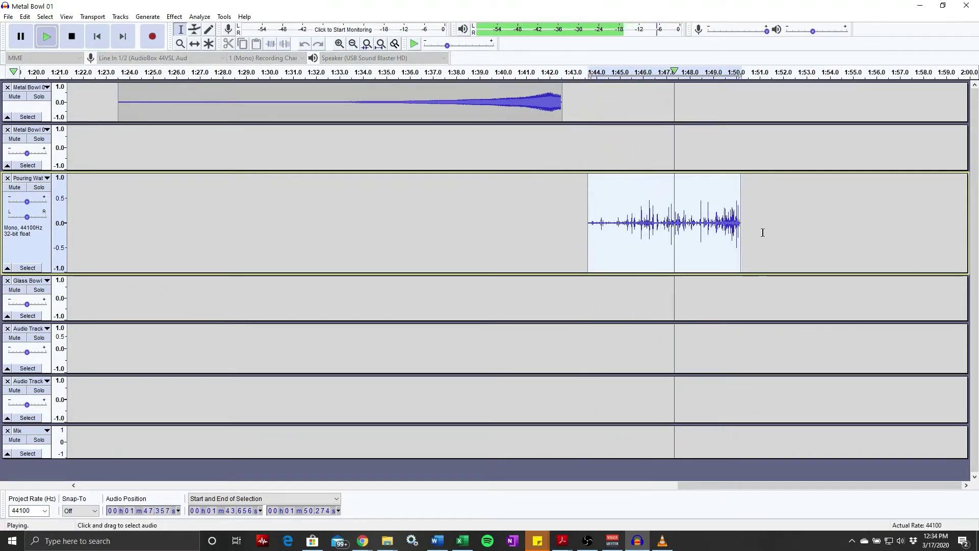
{"action": "left_click", "coordinate": [737, 223]}
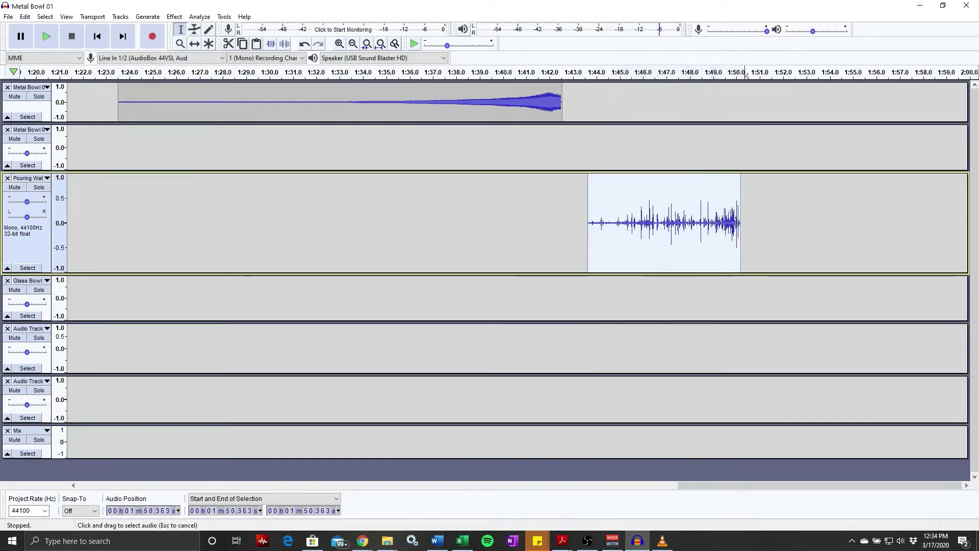
Select the clip and preview Change Pitch with a 90 percent pitch drop.
{"action": "left_click_drag", "start_coordinate": [737, 223], "coordinate": [588, 223]}
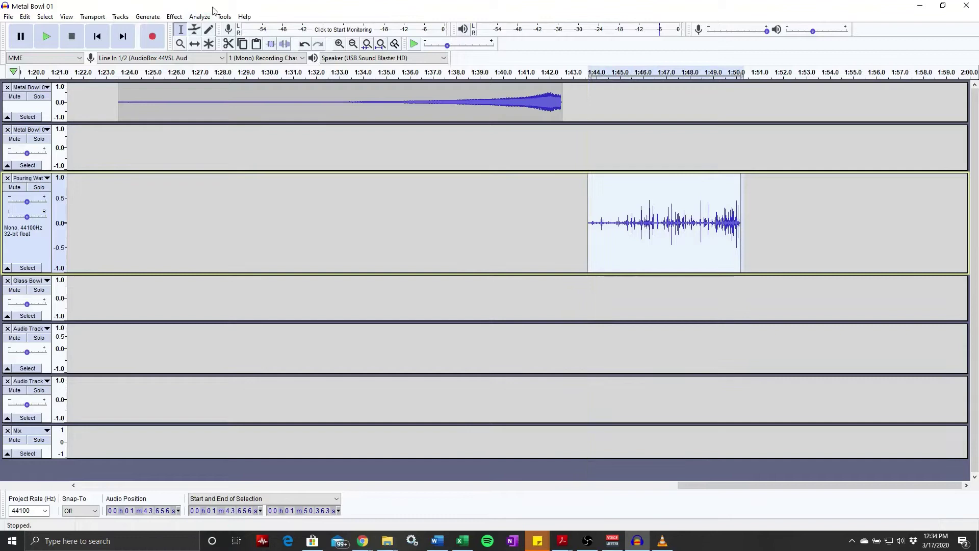
{"action": "left_click", "coordinate": [144, 16]}
{"action": "mouse_move", "coordinate": [174, 16]}
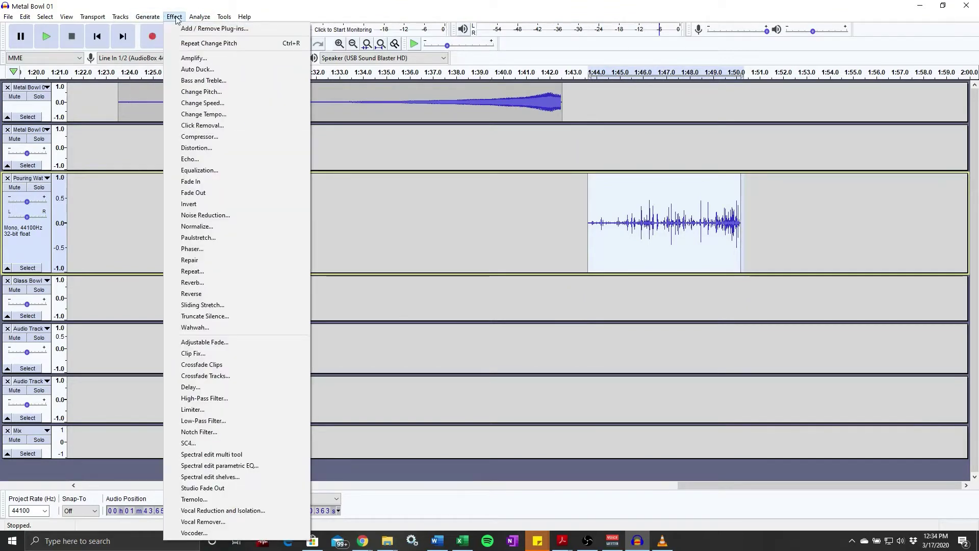
{"action": "left_click", "coordinate": [205, 94]}
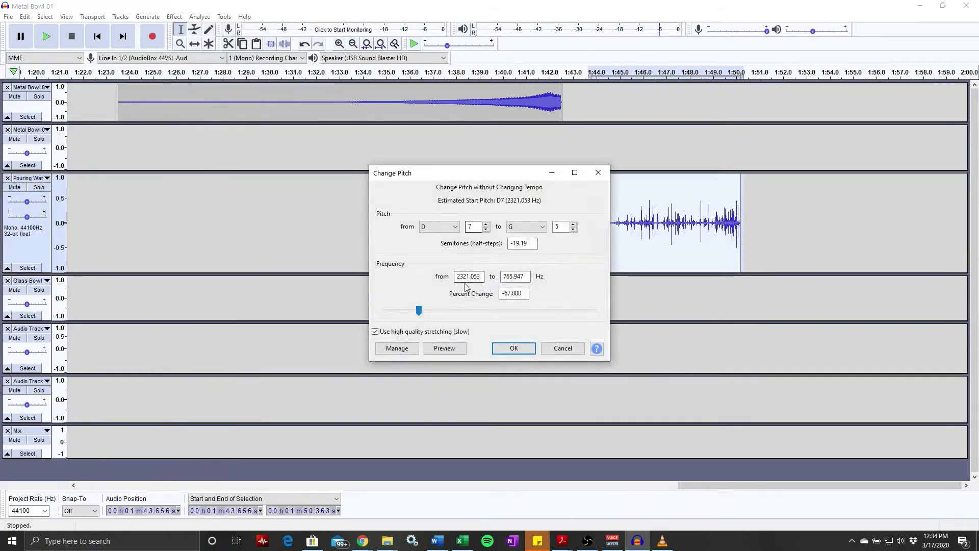
{"action": "left_click_drag", "start_coordinate": [397, 313], "coordinate": [393, 313]}
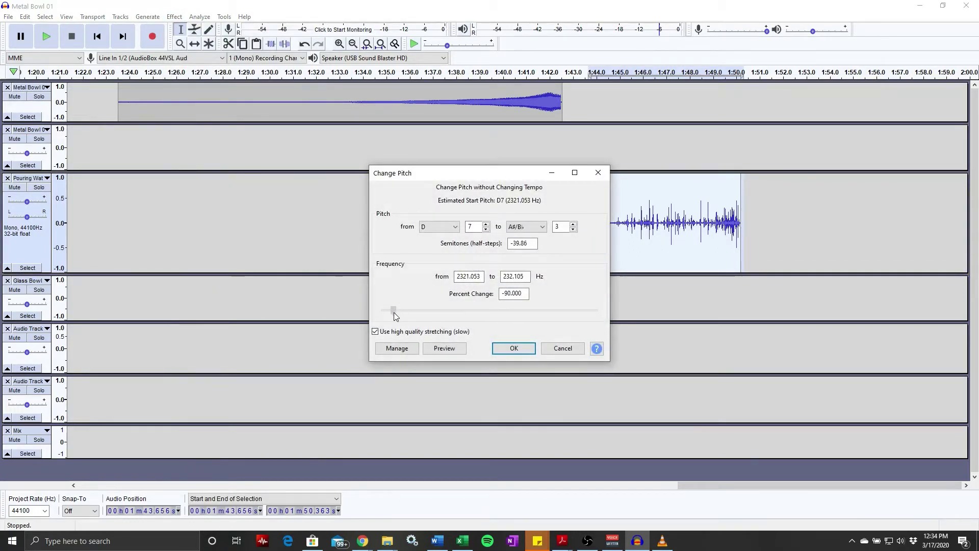
{"action": "left_click", "coordinate": [459, 351]}
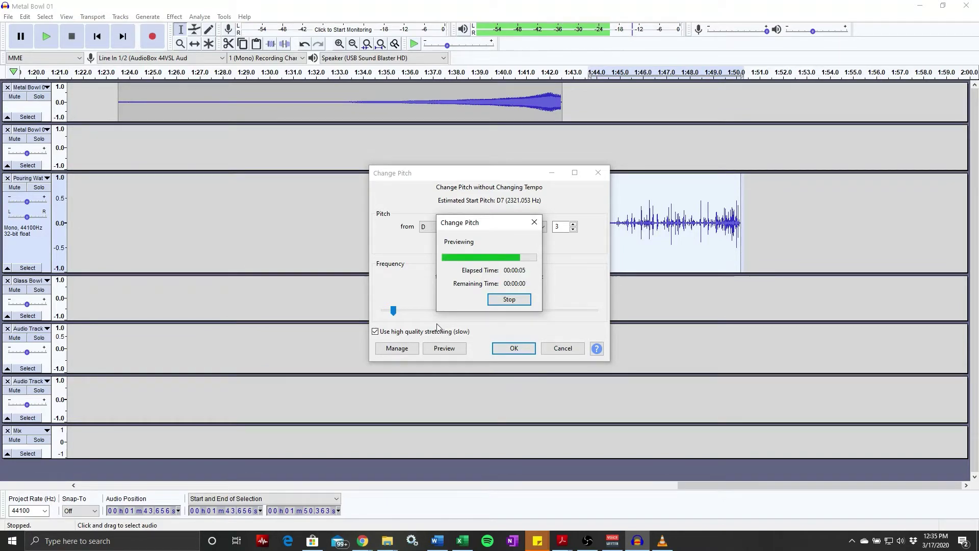
Settle on −71% (D7 to F5, −21.43 semitones), apply it, and replay the clip.
{"action": "left_click_drag", "start_coordinate": [397, 312], "coordinate": [417, 312]}
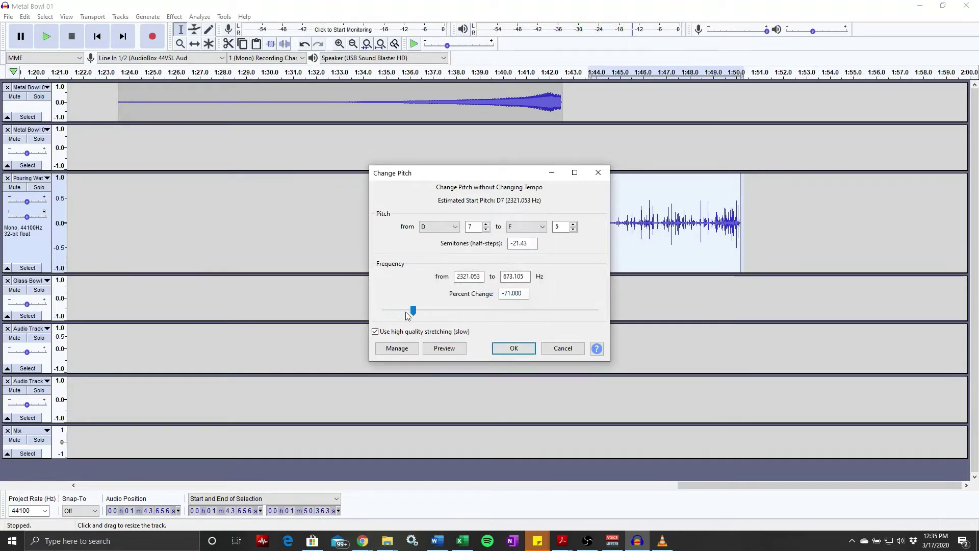
{"action": "left_click", "coordinate": [457, 350]}
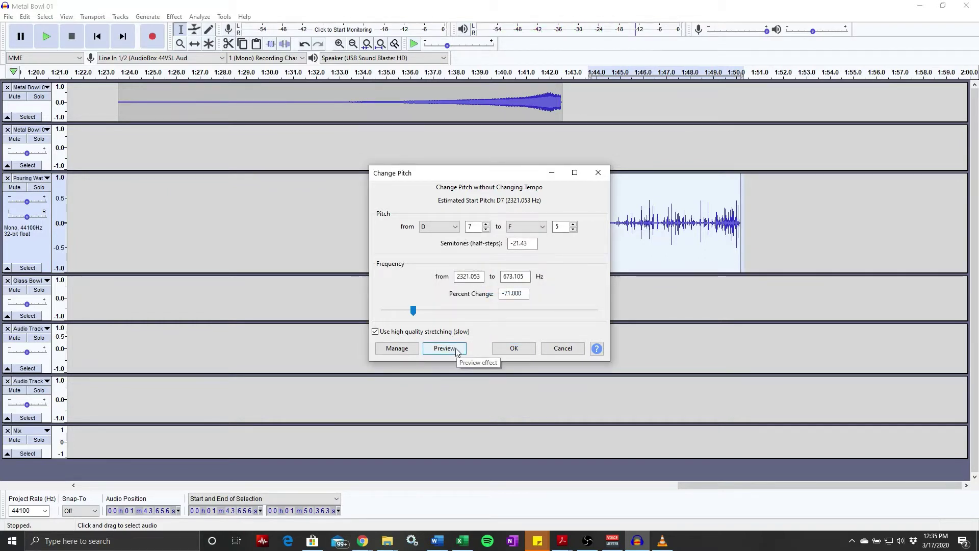
{"action": "left_click", "coordinate": [511, 350]}
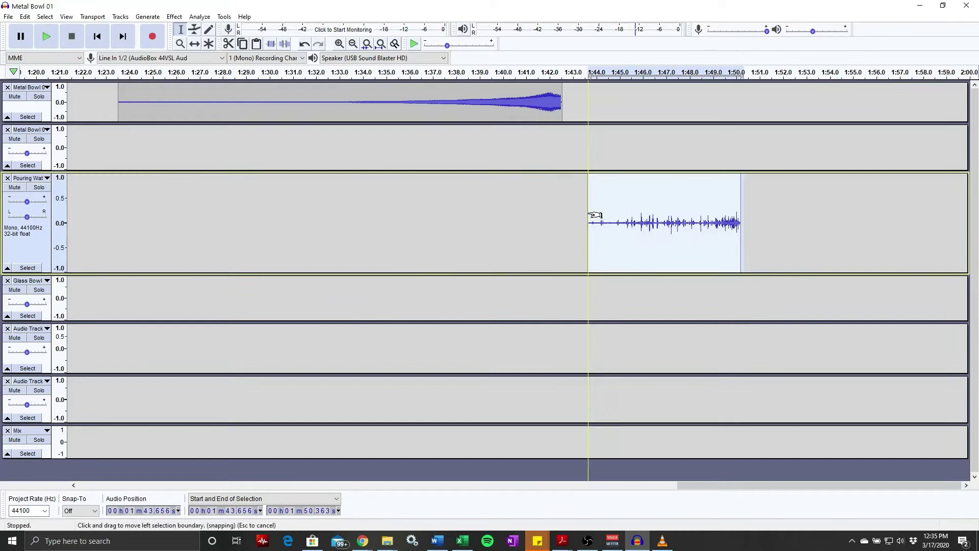
{"action": "left_click", "coordinate": [584, 209]}
{"action": "key", "text": "space"}
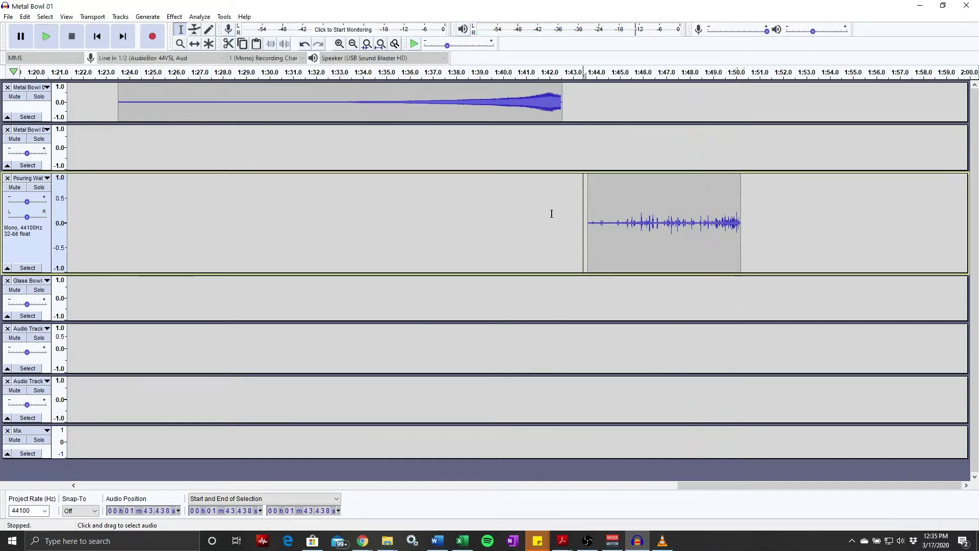
Select the lowered clip and preview the Low-Pass Filter at 400 Hz.
{"action": "left_click", "coordinate": [771, 204]}
{"action": "left_click_drag", "start_coordinate": [741, 210], "coordinate": [588, 209]}
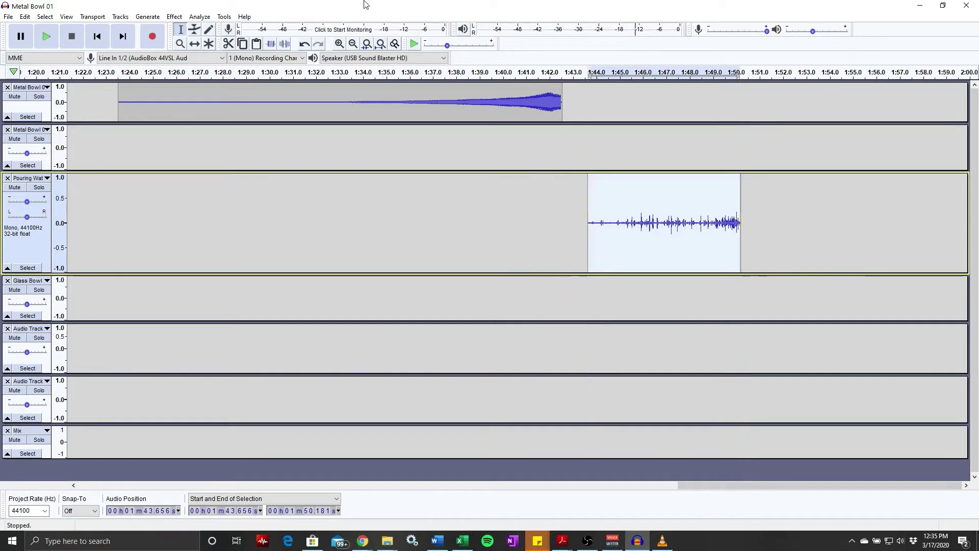
{"action": "left_click", "coordinate": [174, 16]}
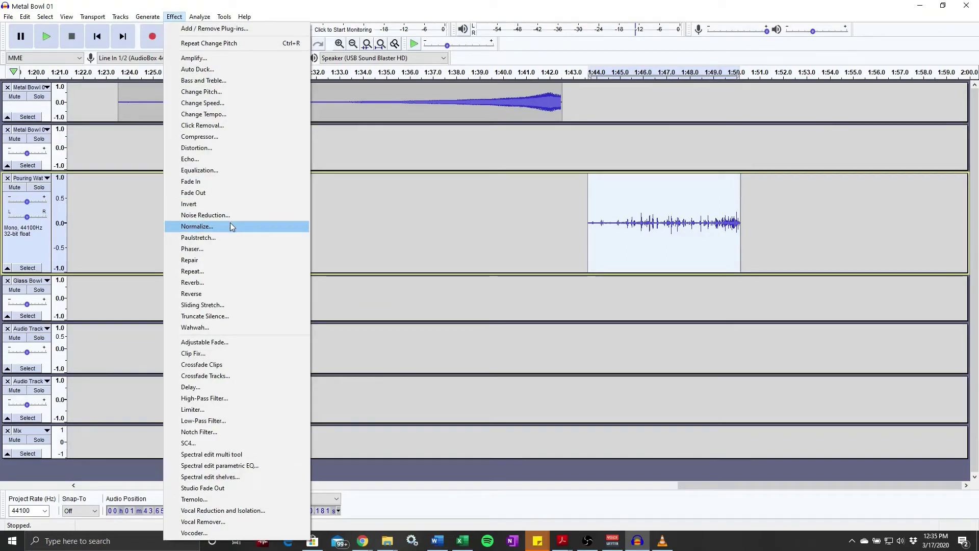
{"action": "left_click", "coordinate": [252, 417]}
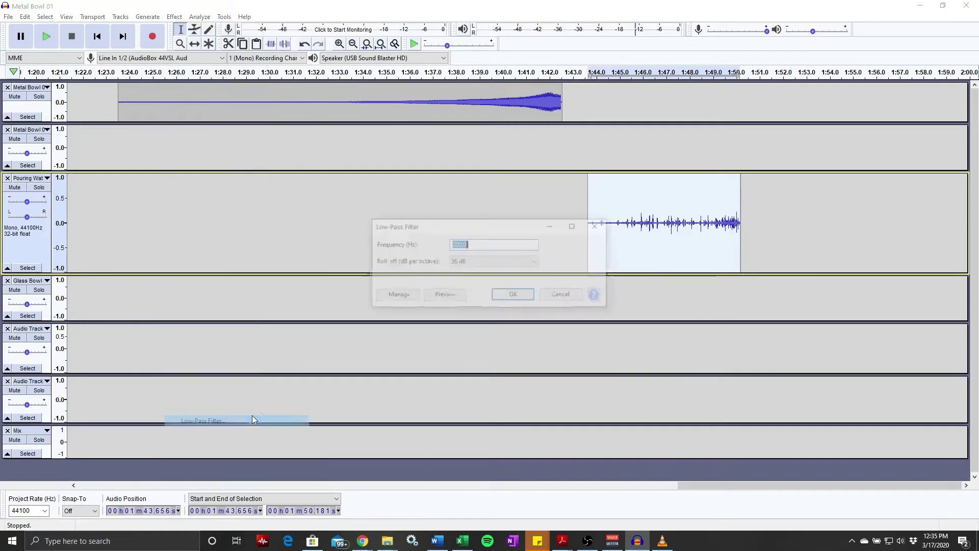
{"action": "left_click", "coordinate": [445, 297]}
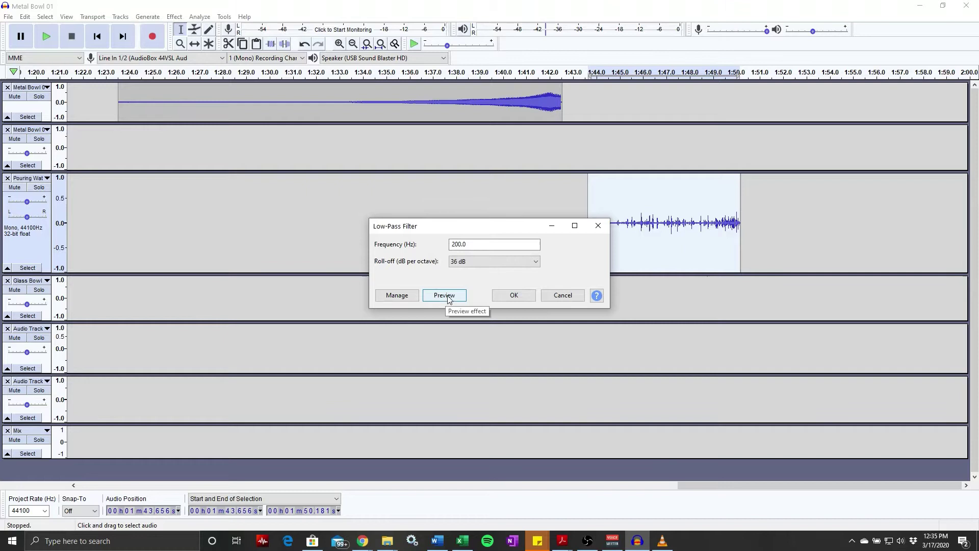
{"action": "left_click", "coordinate": [452, 296]}
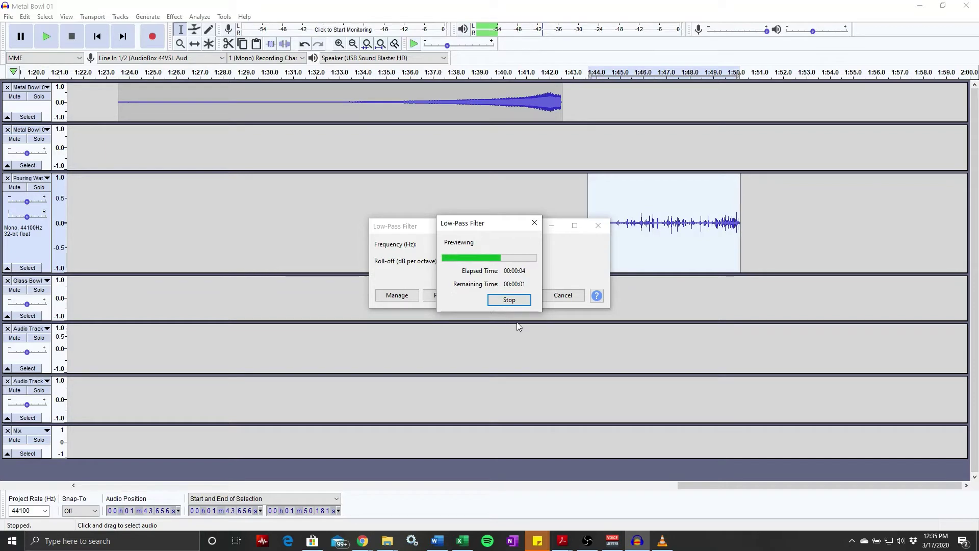
{"action": "left_click", "coordinate": [509, 300]}
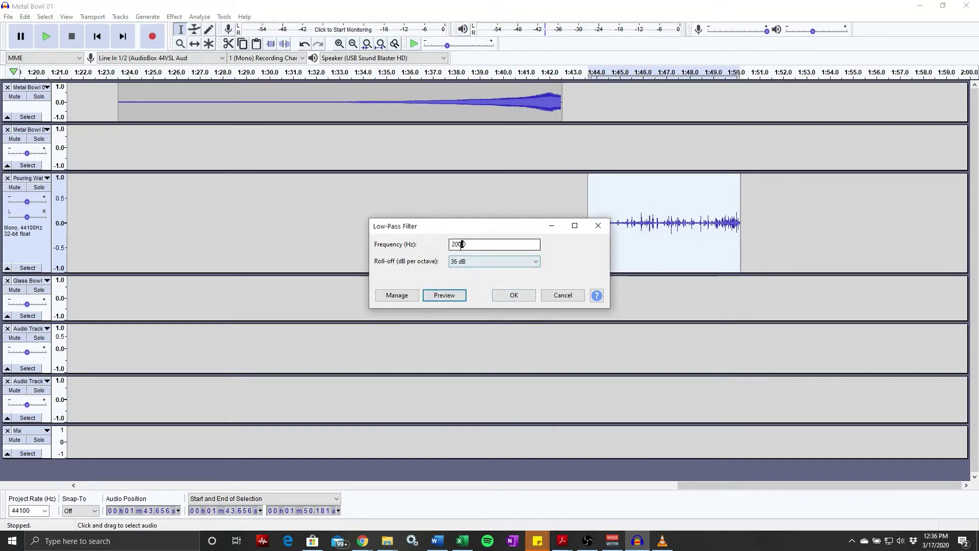
Try a 40 Hz low-pass cutoff, then undo it.
{"action": "left_click", "coordinate": [462, 245]}
{"action": "type", "text": "400."}
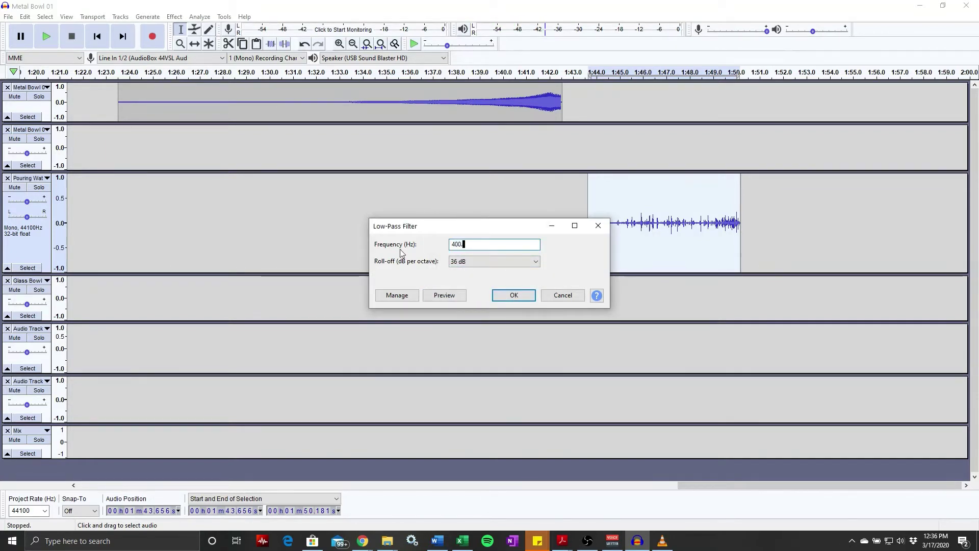
{"action": "key", "text": "Return"}
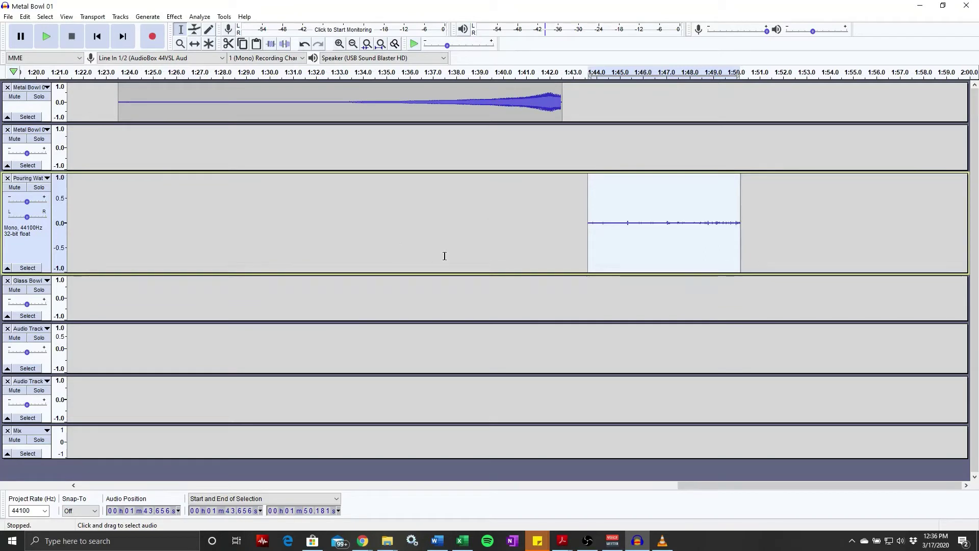
{"action": "key", "text": "ctrl+z"}
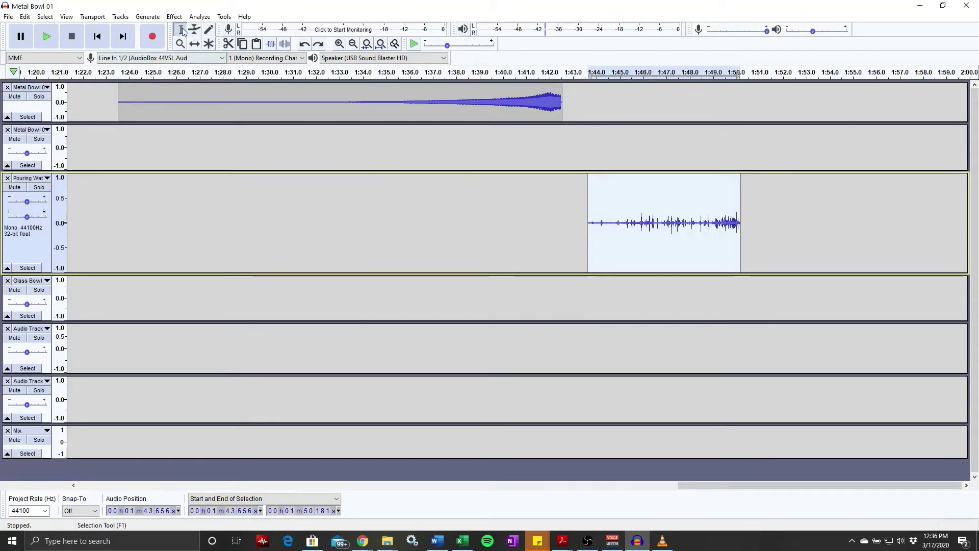
Preview and apply the low-pass filter at 400 Hz with 36 dB roll-off.
{"action": "left_click", "coordinate": [147, 17]}
{"action": "mouse_move", "coordinate": [174, 17]}
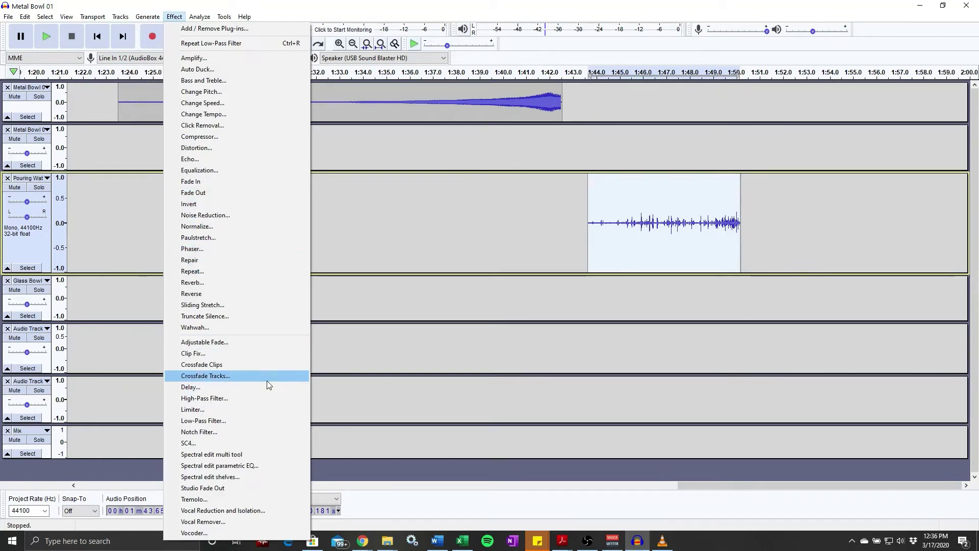
{"action": "left_click", "coordinate": [271, 421]}
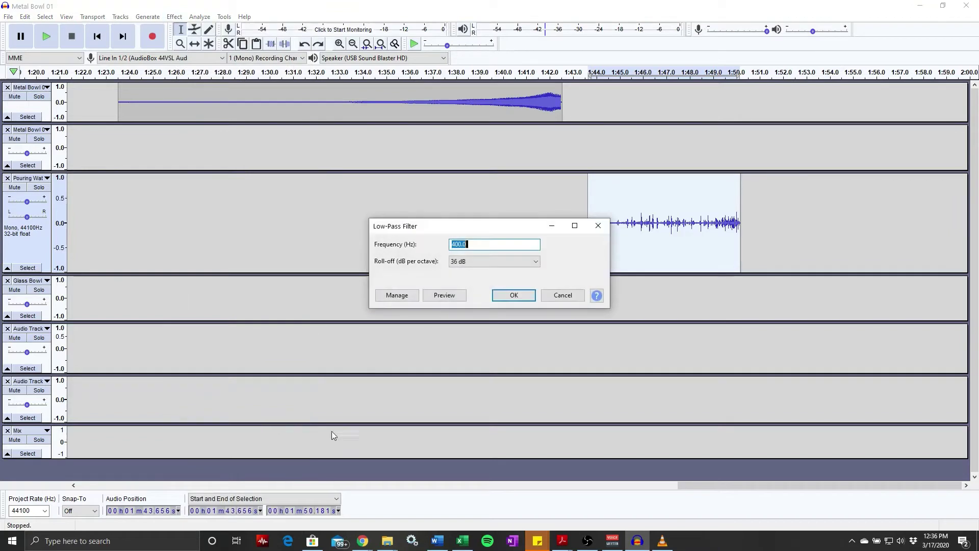
{"action": "left_click", "coordinate": [444, 296]}
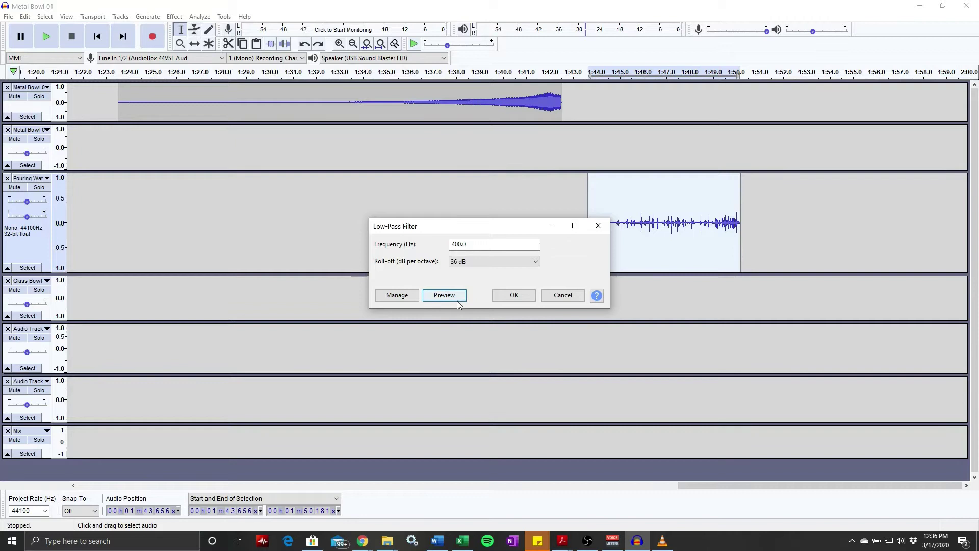
{"action": "left_click", "coordinate": [500, 299]}
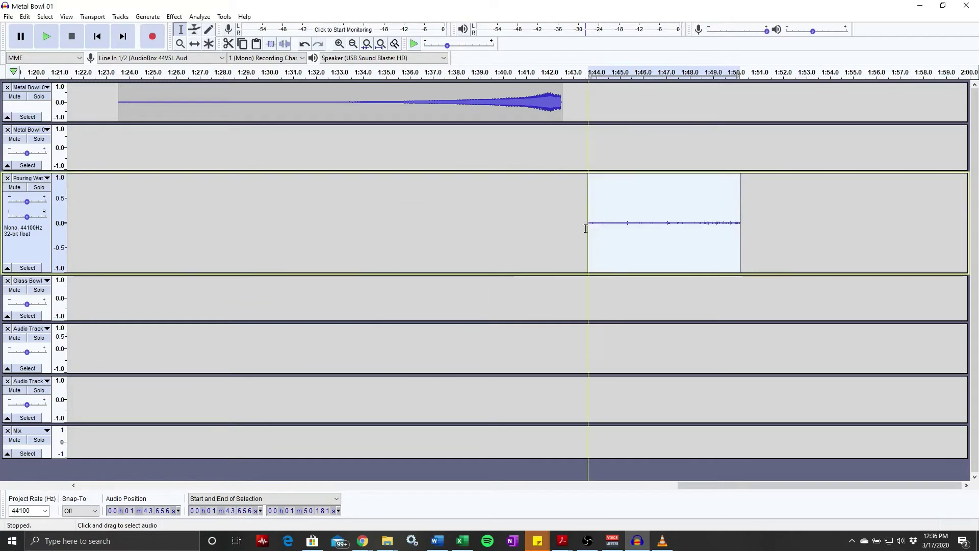
Normalize the filtered clip to a −6.0 dB peak with DC offset removal, then replay it.
{"action": "left_click_drag", "start_coordinate": [584, 228], "coordinate": [576, 201]}
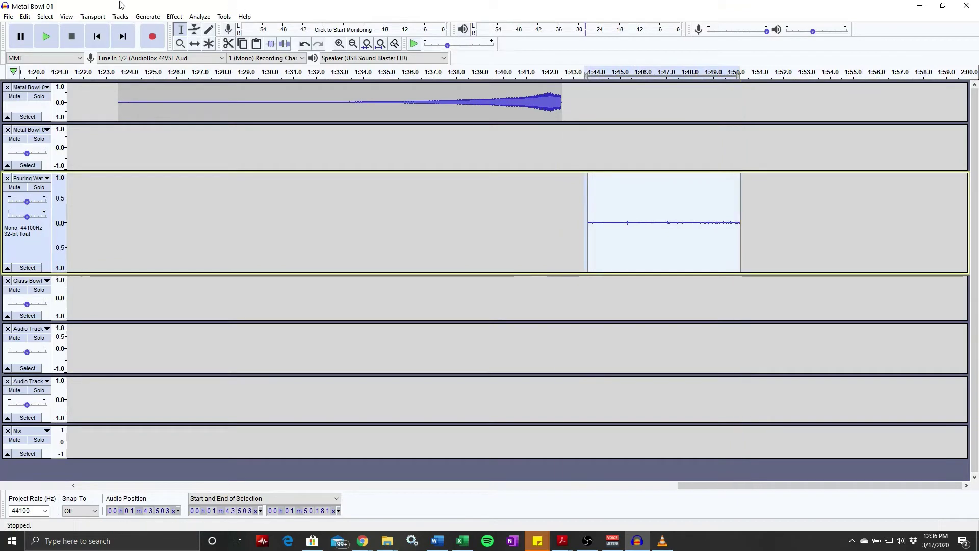
{"action": "left_click", "coordinate": [173, 17]}
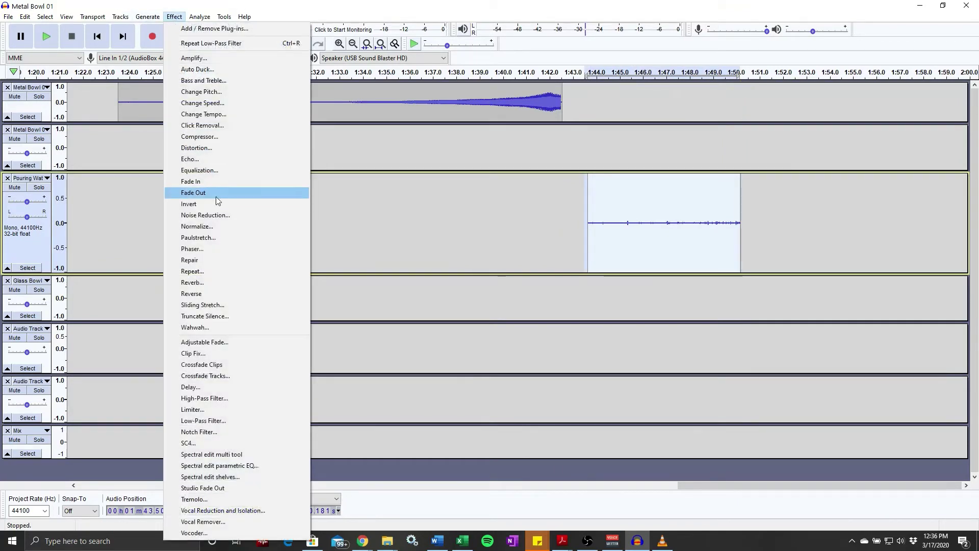
{"action": "left_click", "coordinate": [226, 229]}
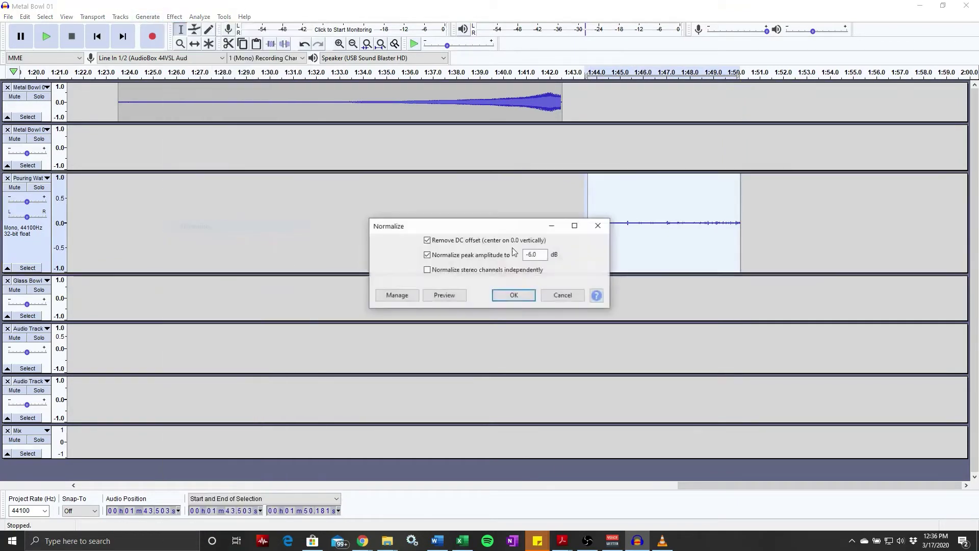
{"action": "left_click", "coordinate": [511, 301]}
{"action": "left_click", "coordinate": [575, 221]}
{"action": "key", "text": "space"}
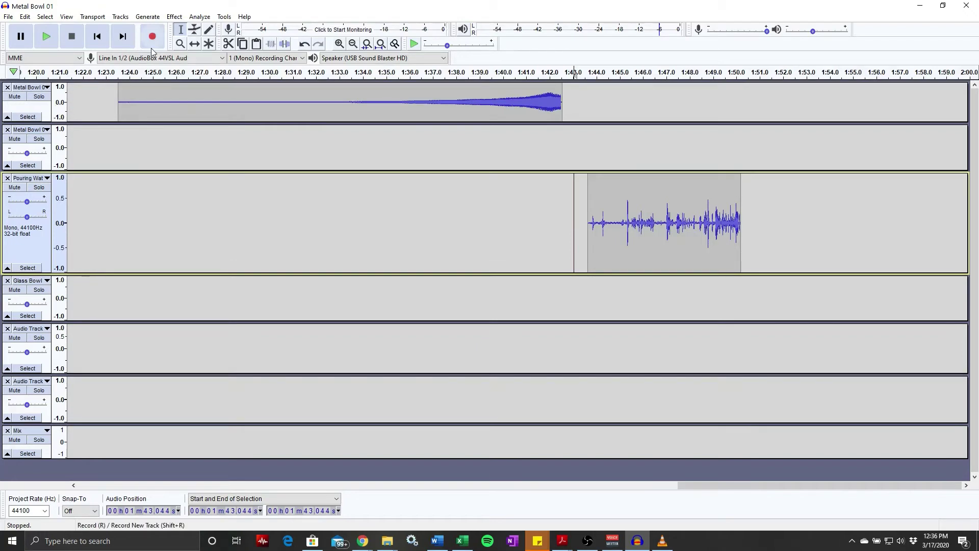
{"action": "left_click", "coordinate": [154, 19]}
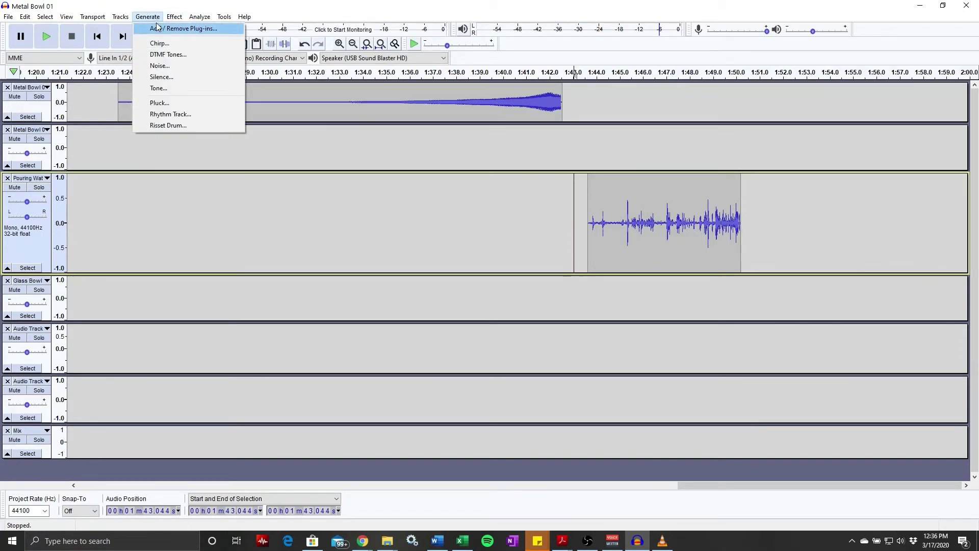
{"action": "mouse_move", "coordinate": [176, 17]}
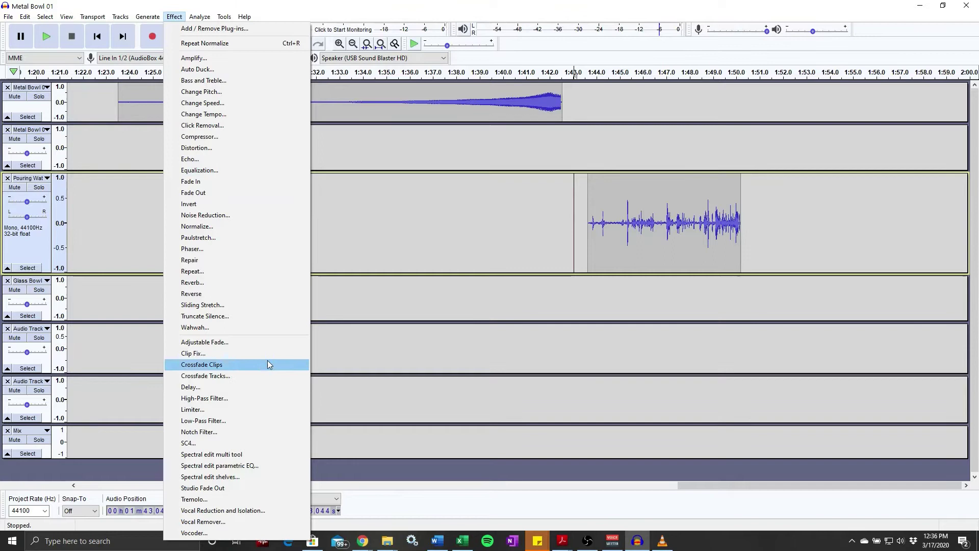
{"action": "left_click", "coordinate": [259, 385]}
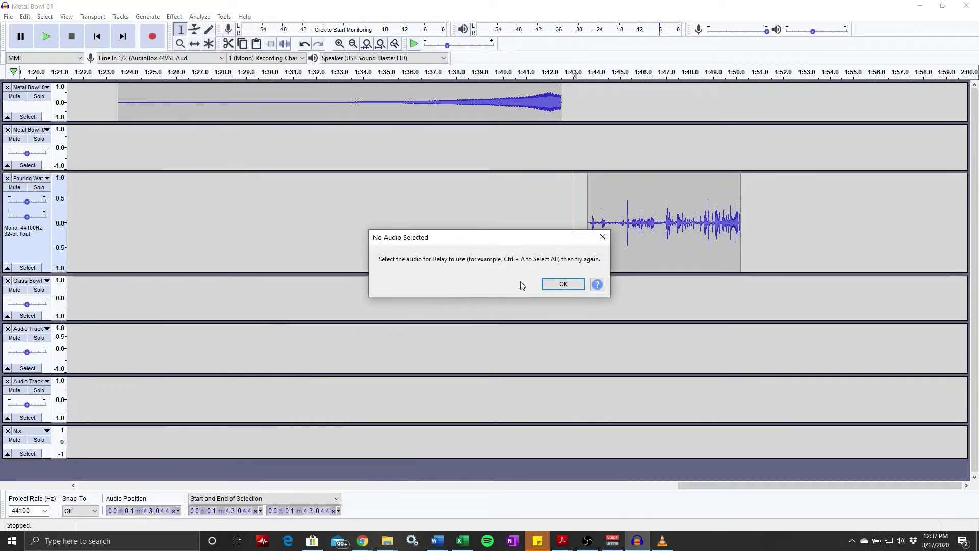
{"action": "left_click", "coordinate": [563, 284]}
{"action": "left_click_drag", "start_coordinate": [754, 229], "coordinate": [582, 230]}
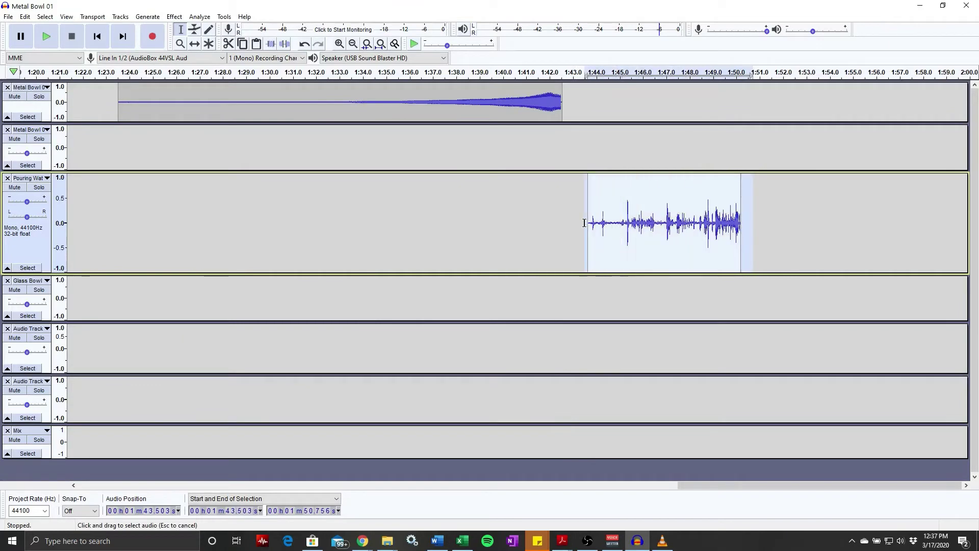
{"action": "left_click", "coordinate": [170, 15]}
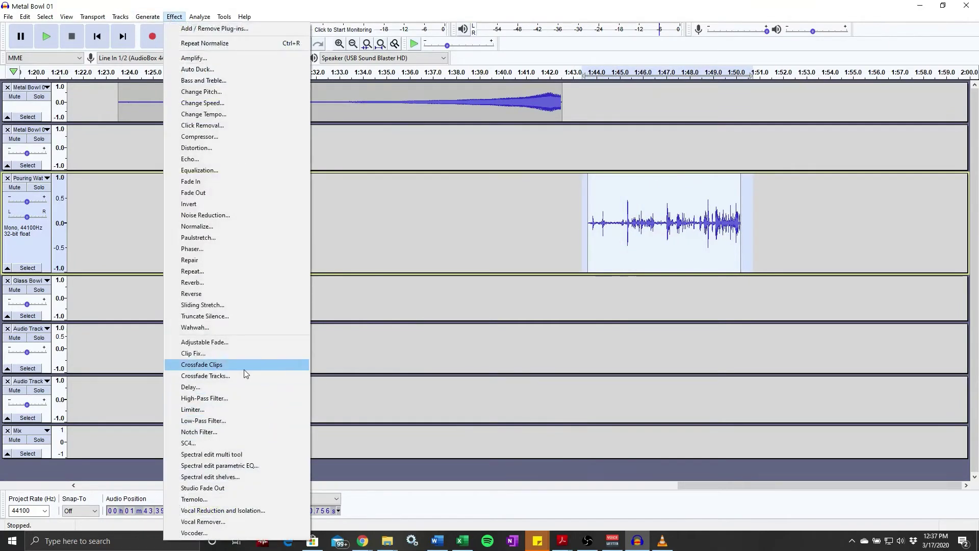
{"action": "left_click", "coordinate": [248, 389]}
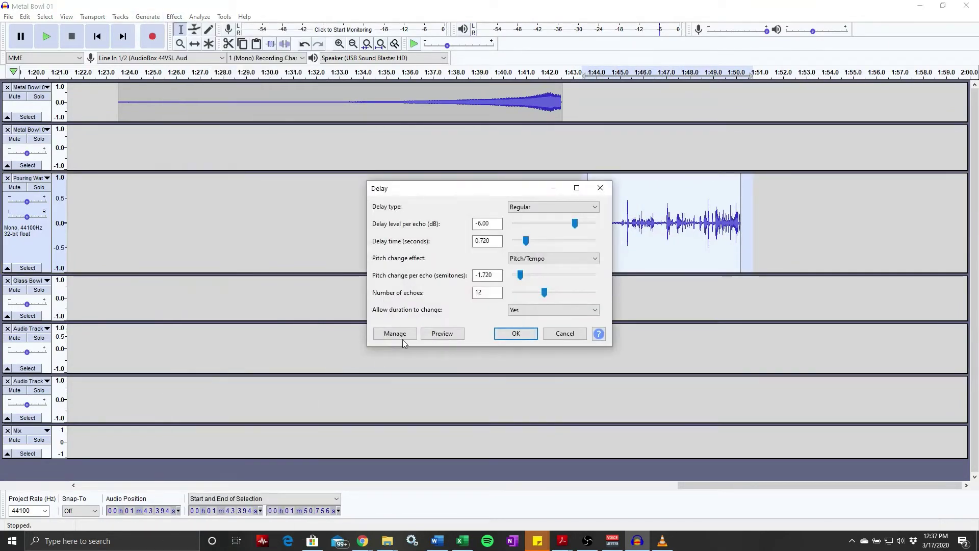
{"action": "left_click", "coordinate": [442, 334]}
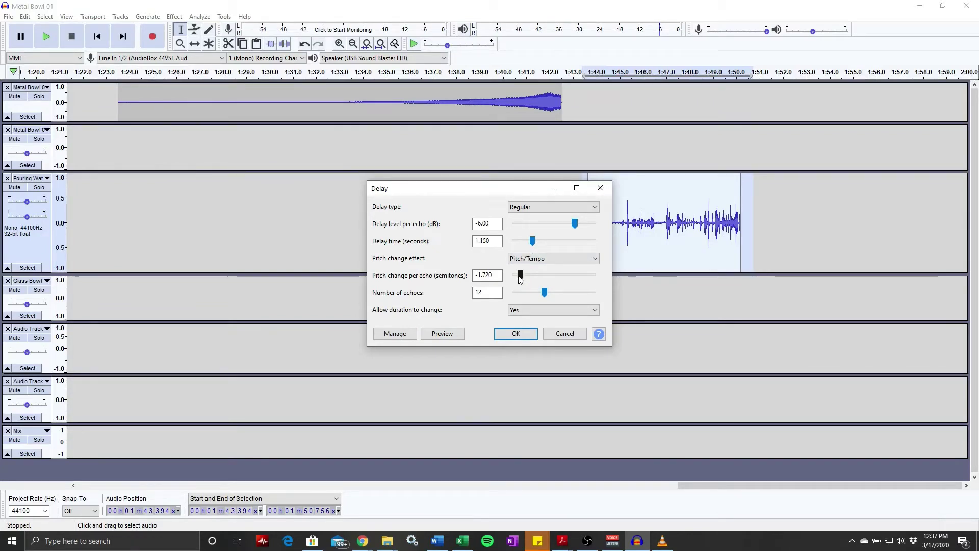
{"action": "left_click", "coordinate": [456, 335]}
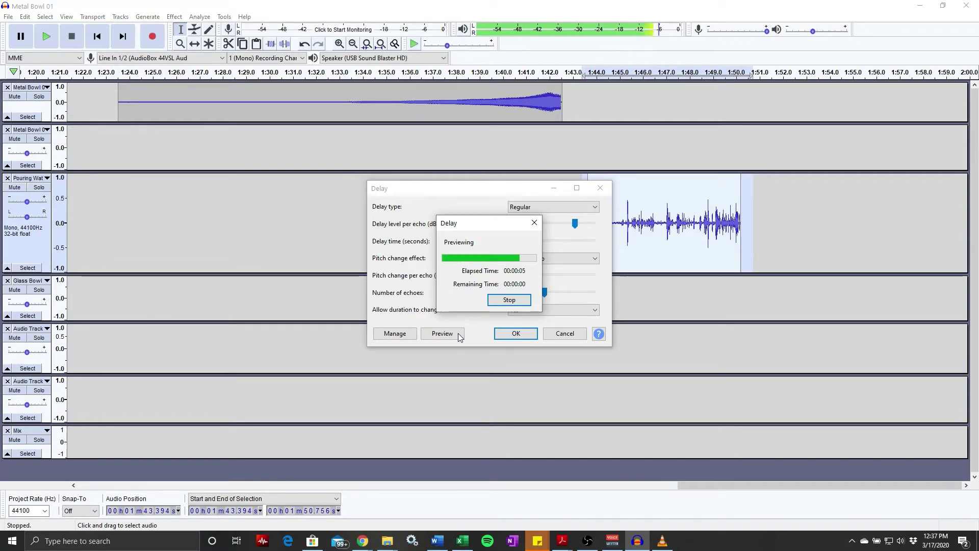
{"action": "left_click", "coordinate": [561, 334]}
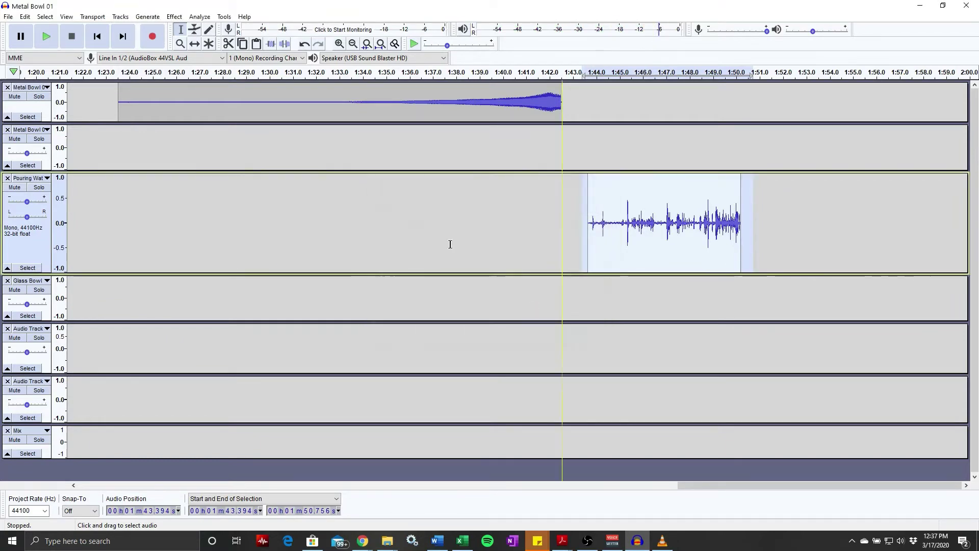
{"action": "left_click", "coordinate": [159, 19]}
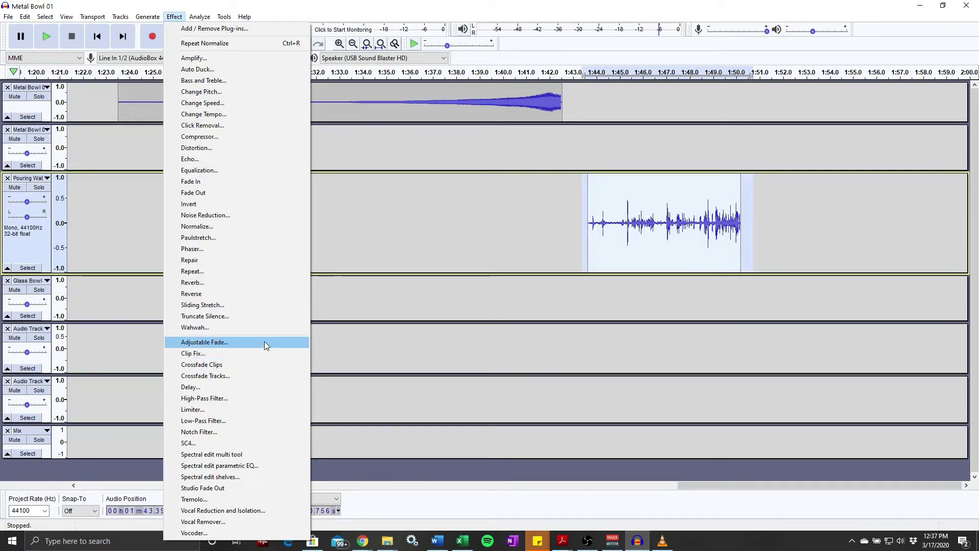
{"action": "left_click", "coordinate": [267, 327]}
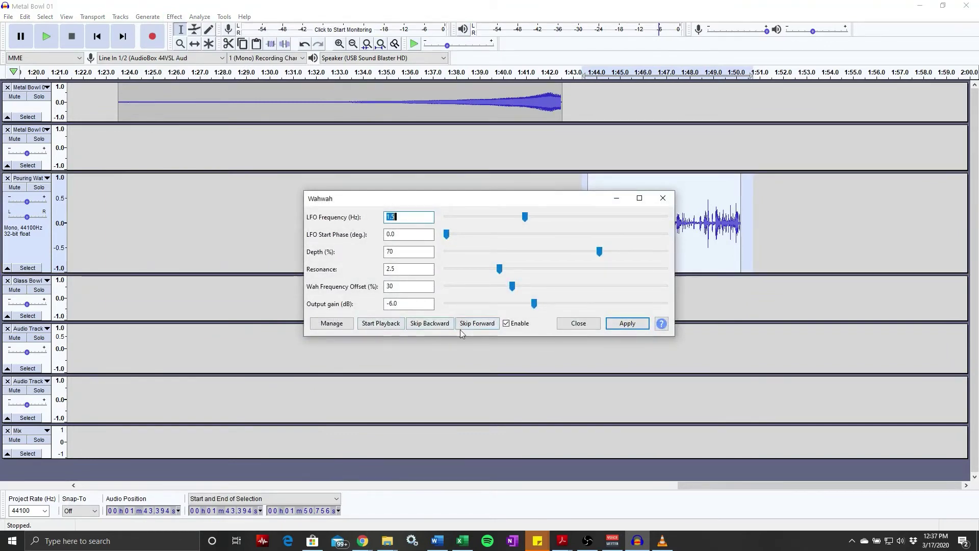
{"action": "left_click", "coordinate": [375, 324]}
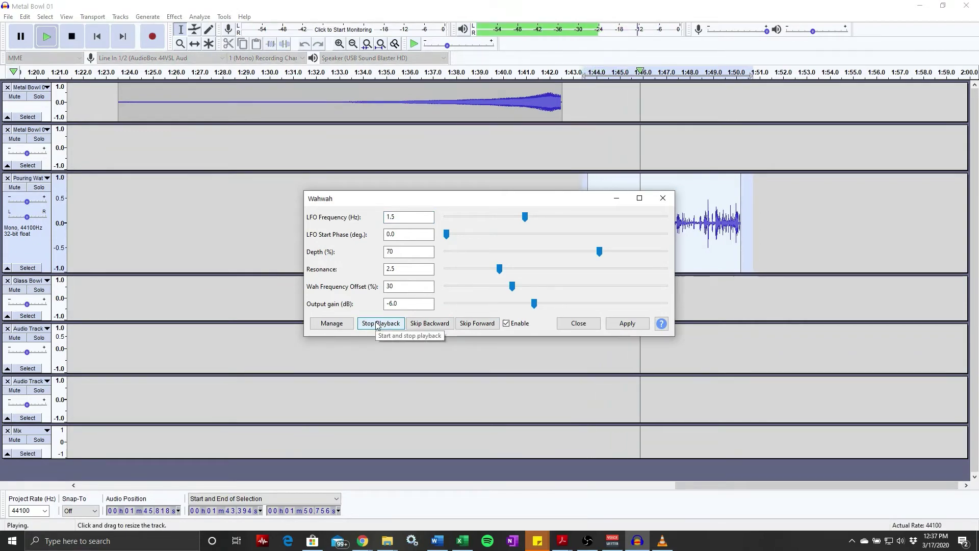
{"action": "left_click", "coordinate": [669, 201]}
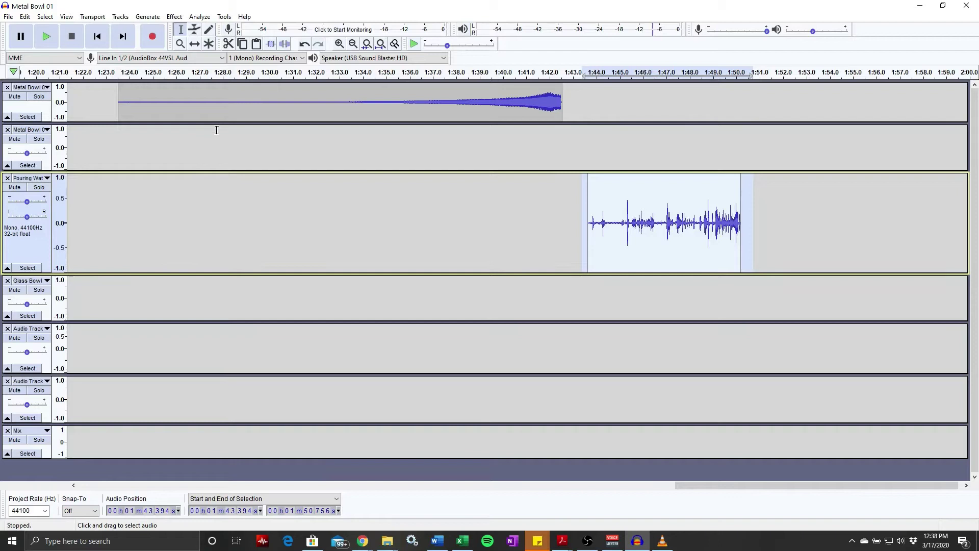
Preview the Phaser on the clip with stages raised from 2 to 18.
{"action": "left_click", "coordinate": [173, 18]}
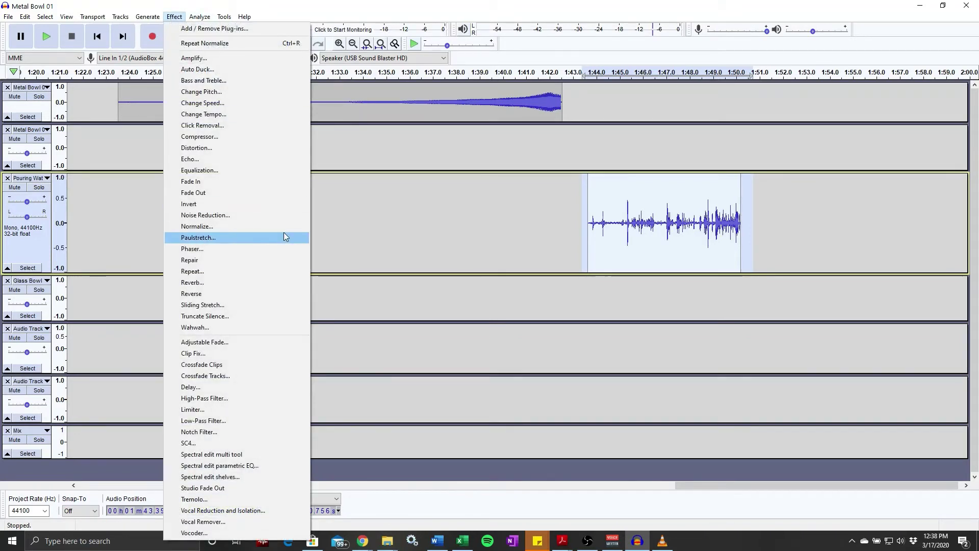
{"action": "left_click", "coordinate": [275, 248]}
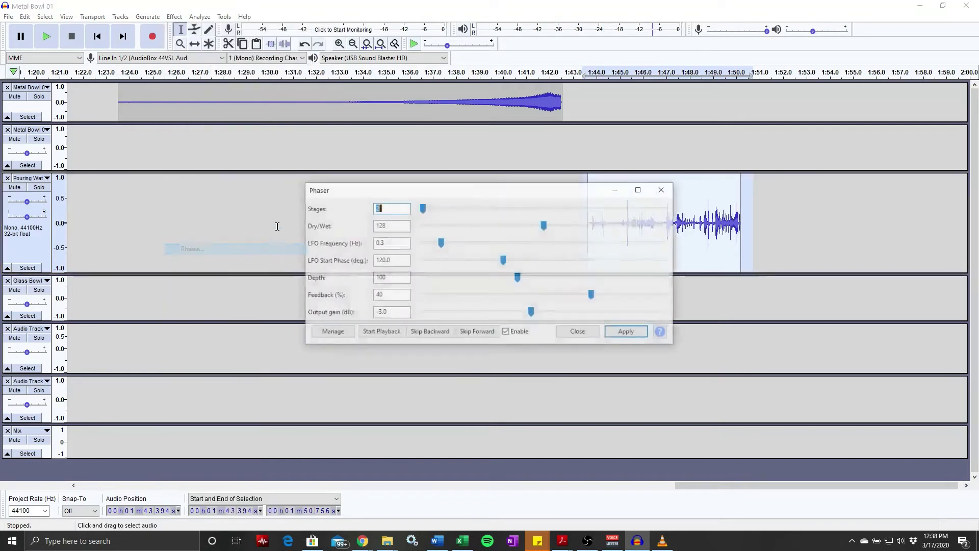
{"action": "left_click", "coordinate": [378, 336]}
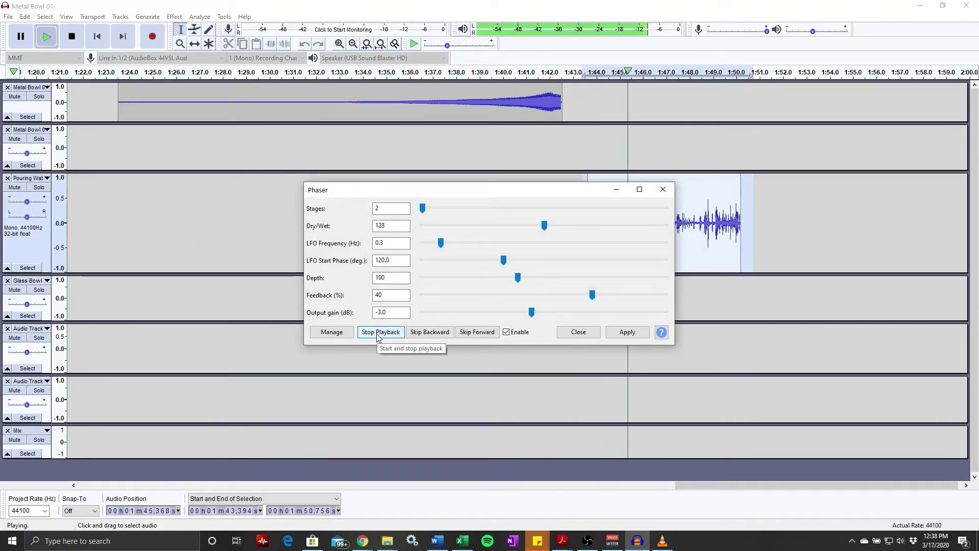
{"action": "left_click_drag", "start_coordinate": [423, 208], "coordinate": [599, 209]}
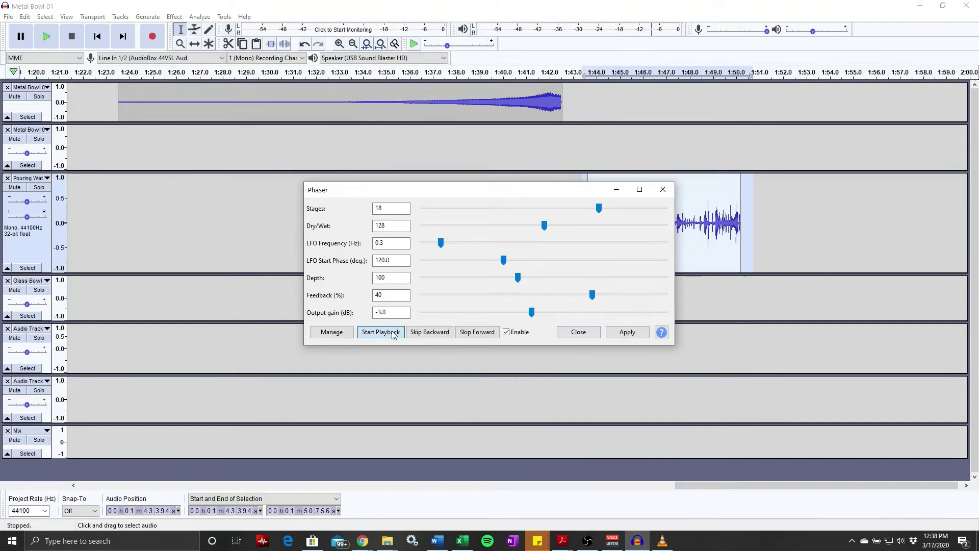
{"action": "left_click", "coordinate": [393, 334]}
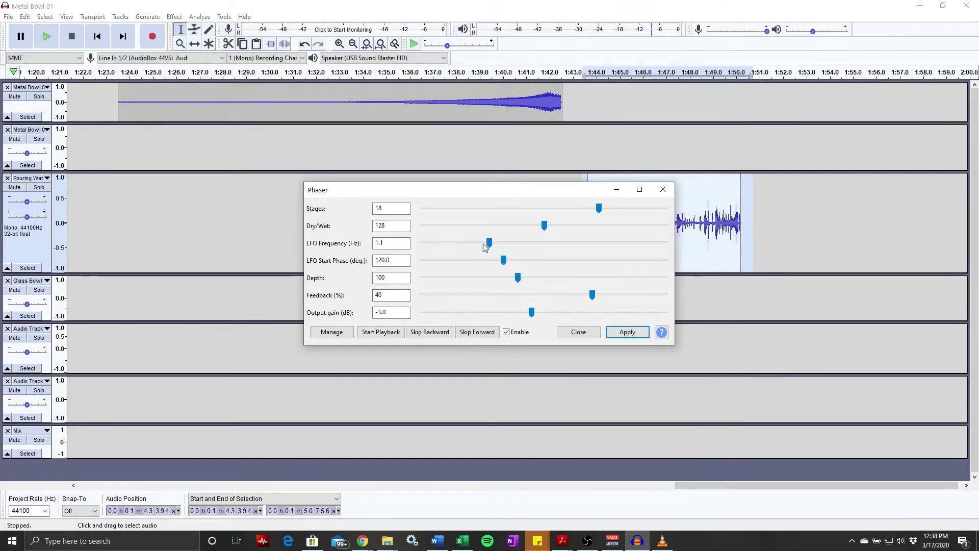
Raise phaser depth to 175 and output gain to 5 dB, preview, and apply.
{"action": "left_click", "coordinate": [384, 332]}
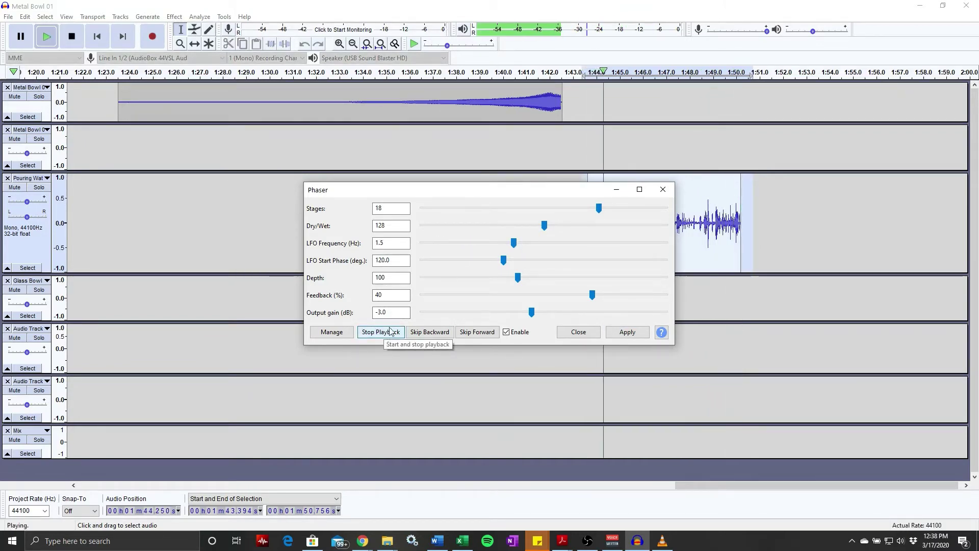
{"action": "left_click_drag", "start_coordinate": [516, 275], "coordinate": [589, 278]}
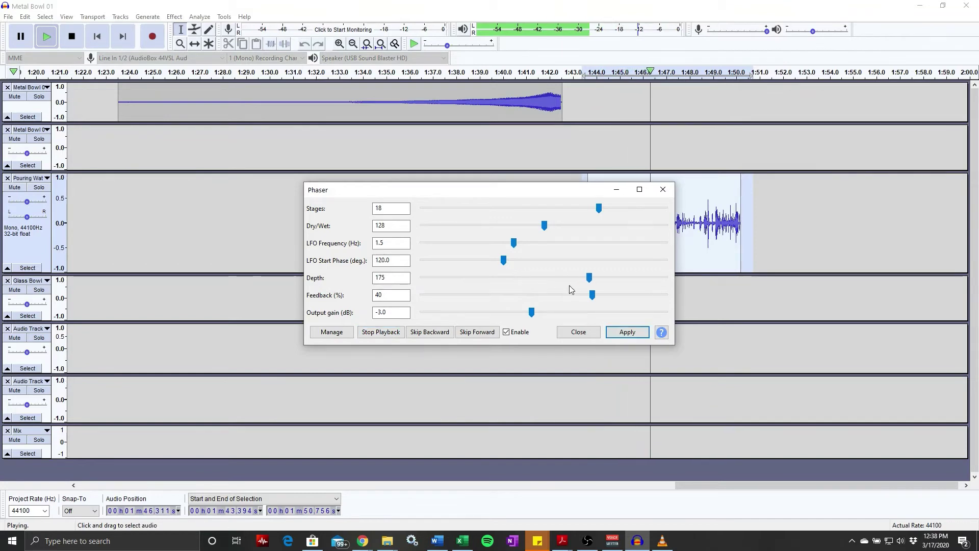
{"action": "left_click", "coordinate": [388, 333]}
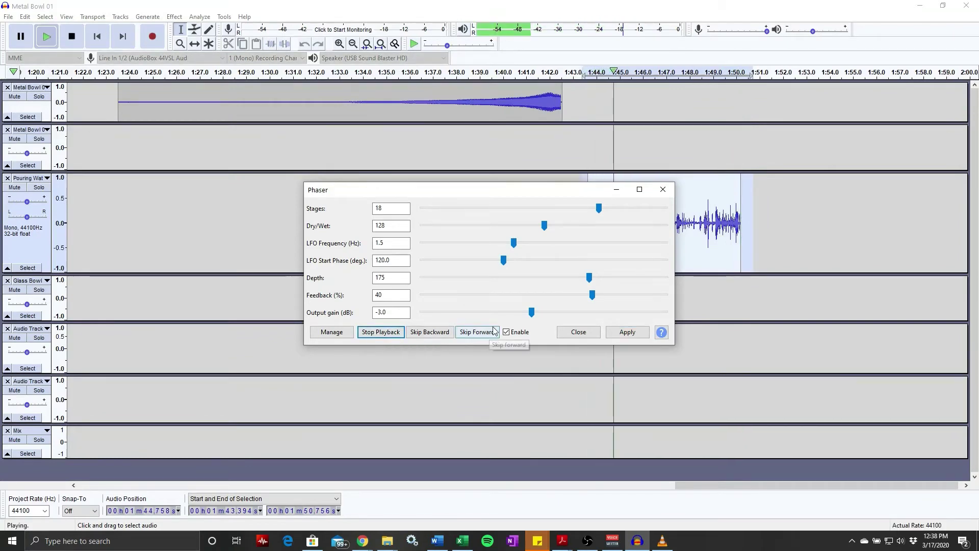
{"action": "left_click_drag", "start_coordinate": [531, 312], "coordinate": [564, 317]}
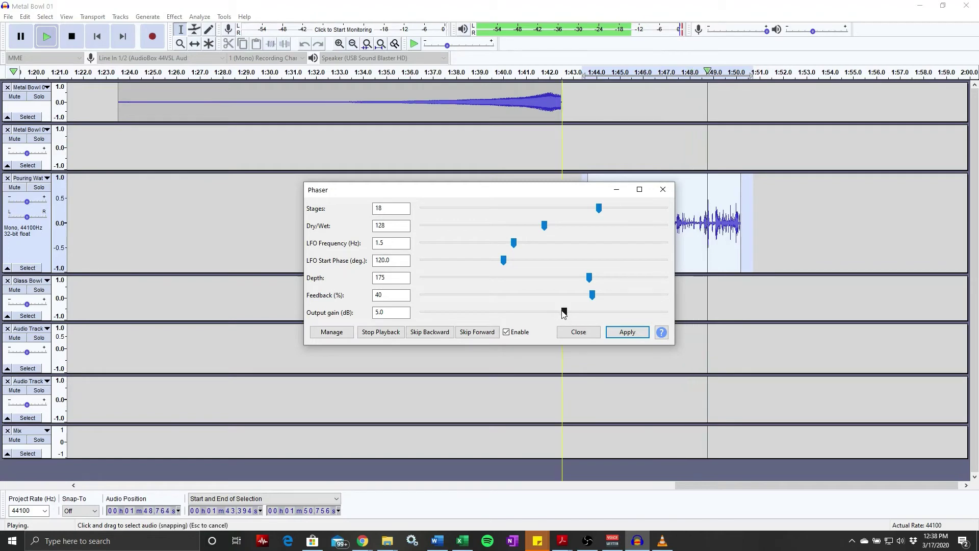
{"action": "left_click", "coordinate": [390, 335]}
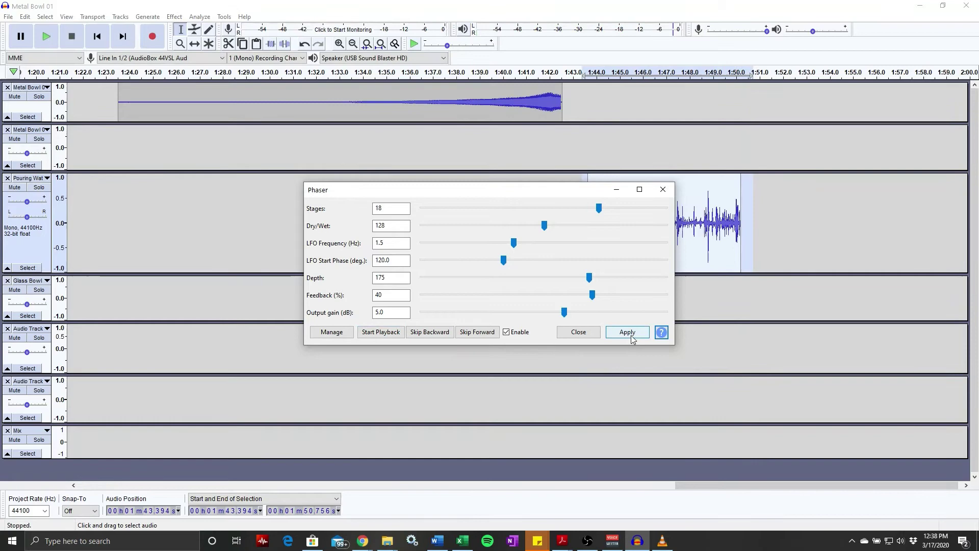
{"action": "left_click", "coordinate": [579, 332]}
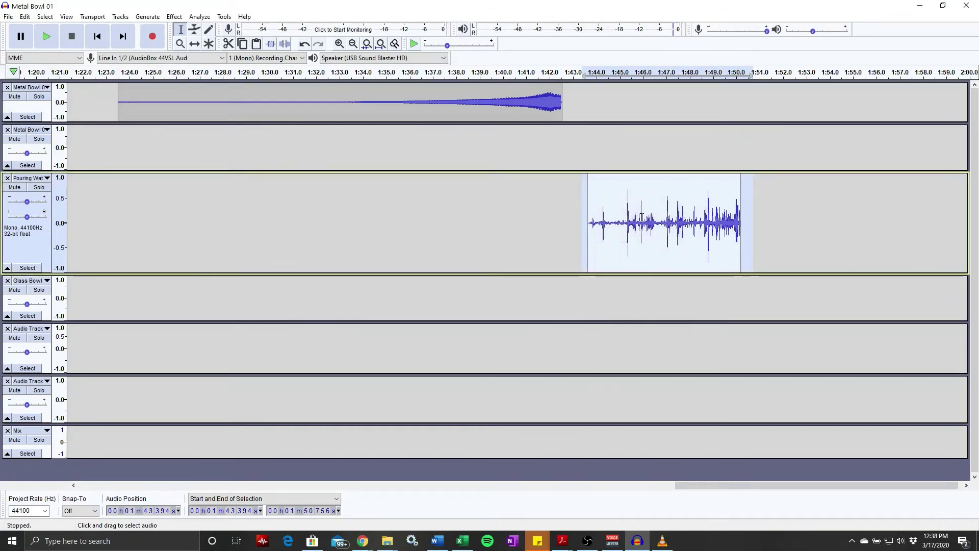
{"action": "left_click", "coordinate": [752, 225]}
Select the reworked clip and preview the Reverb effect on it.
{"action": "left_click_drag", "start_coordinate": [747, 218], "coordinate": [591, 200]}
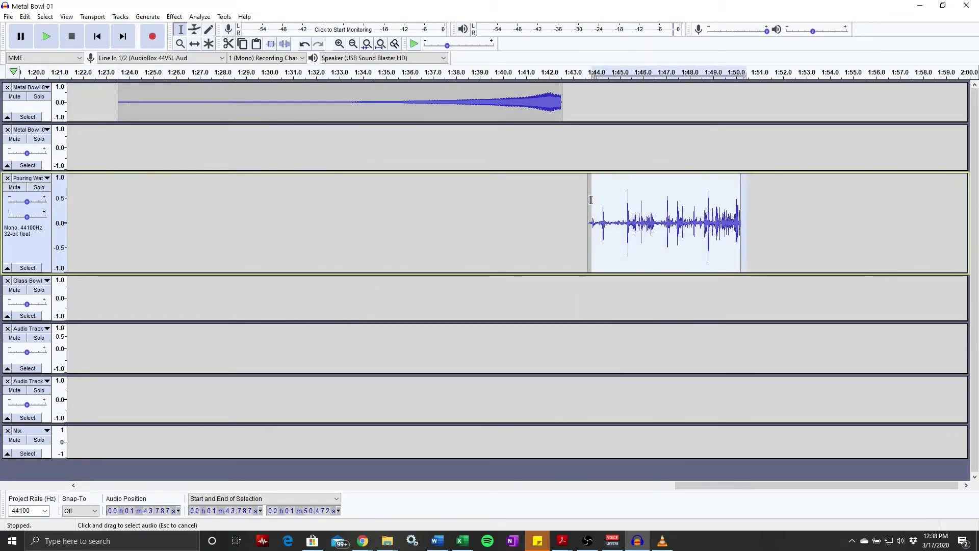
{"action": "left_click", "coordinate": [174, 17]}
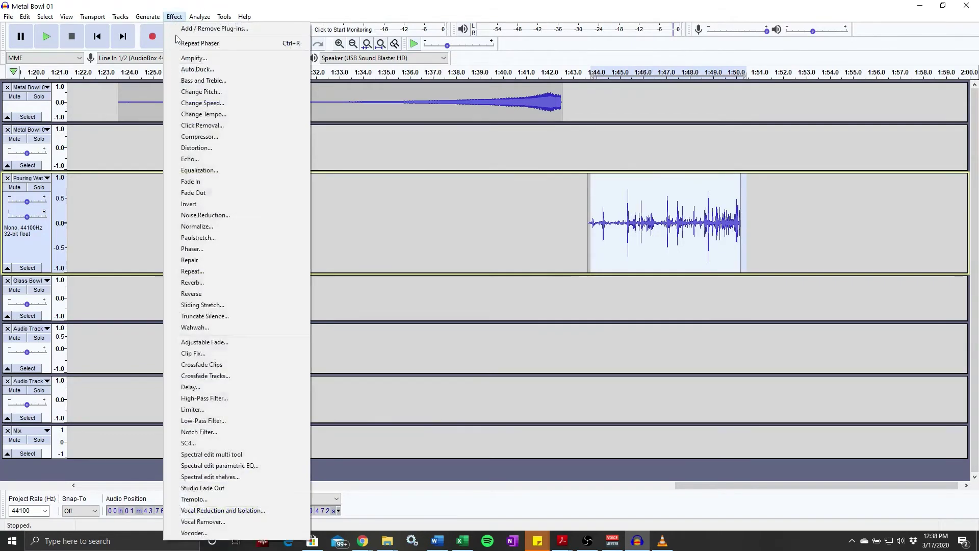
{"action": "left_click", "coordinate": [249, 284]}
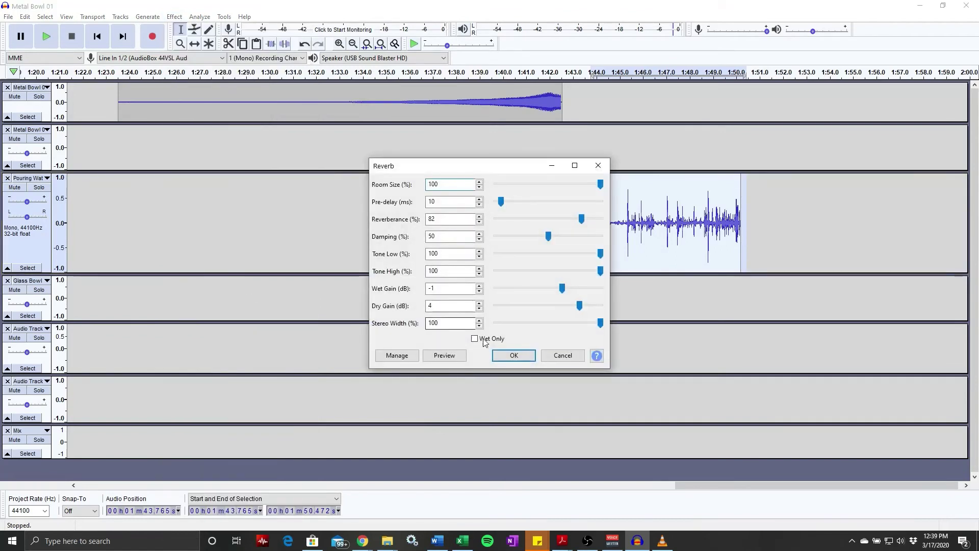
{"action": "left_click", "coordinate": [454, 359]}
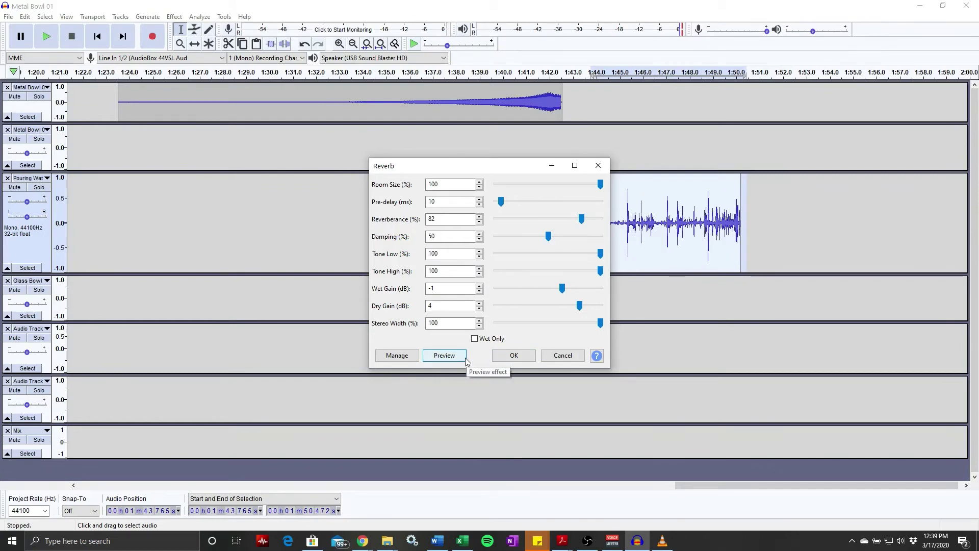
{"action": "left_click", "coordinate": [440, 356]}
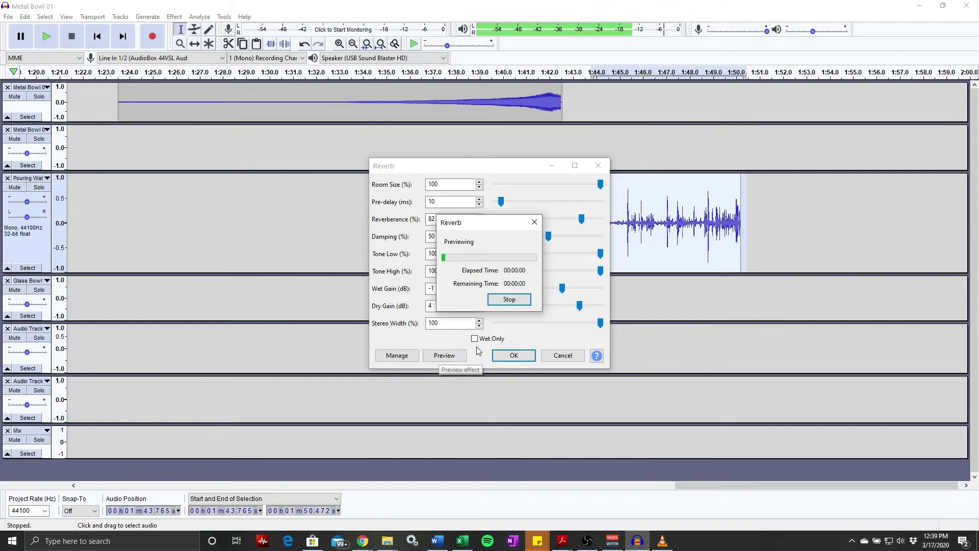
{"action": "key", "text": "Escape"}
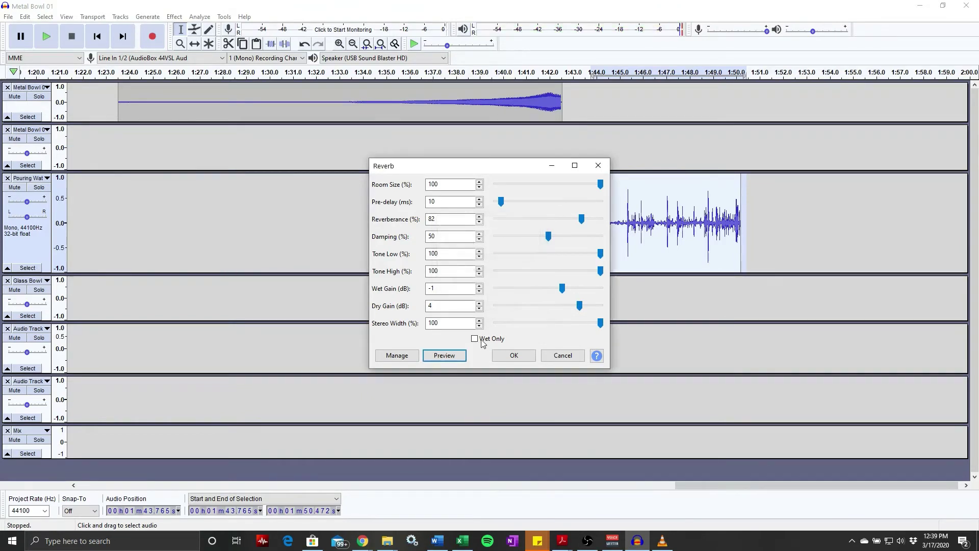
Enable Wet Only, apply the reverb, and play from the clip start.
{"action": "left_click", "coordinate": [450, 356]}
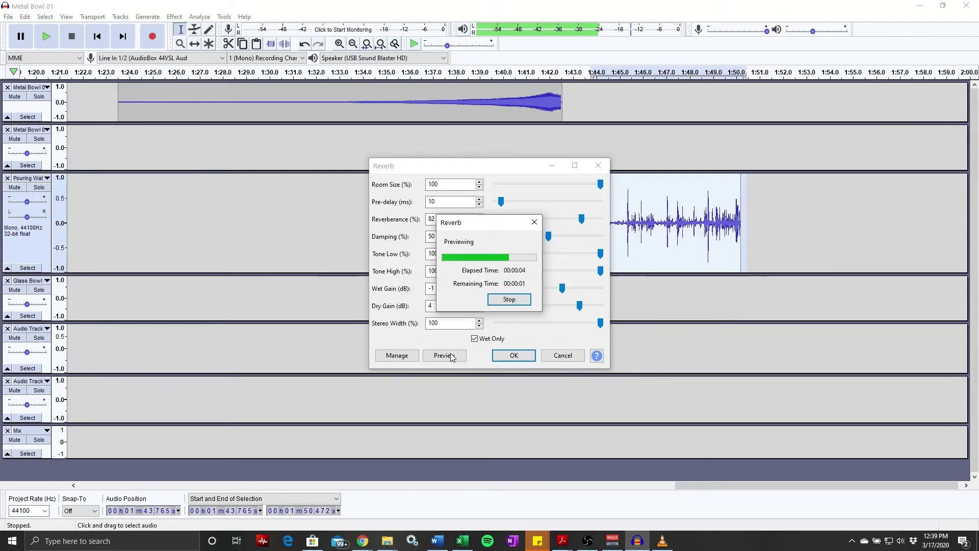
{"action": "left_click", "coordinate": [513, 355]}
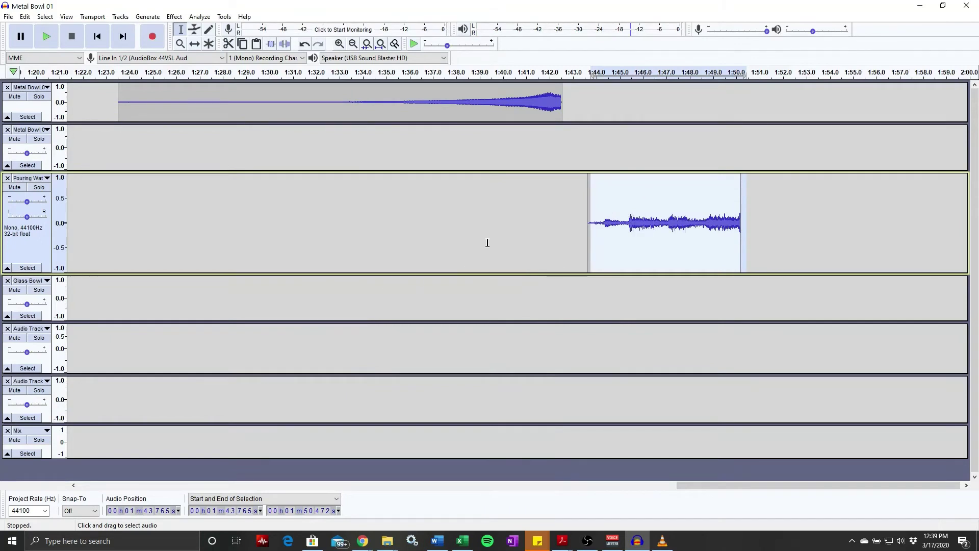
{"action": "left_click", "coordinate": [583, 218]}
{"action": "key", "text": "space"}
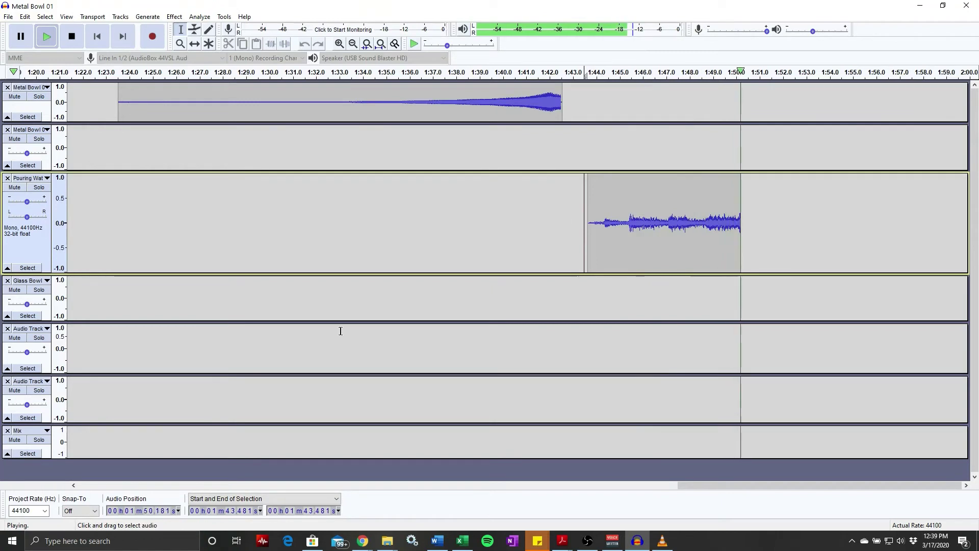
{"action": "key", "text": "space"}
{"action": "key", "text": "space"}
{"action": "key", "text": "space"}
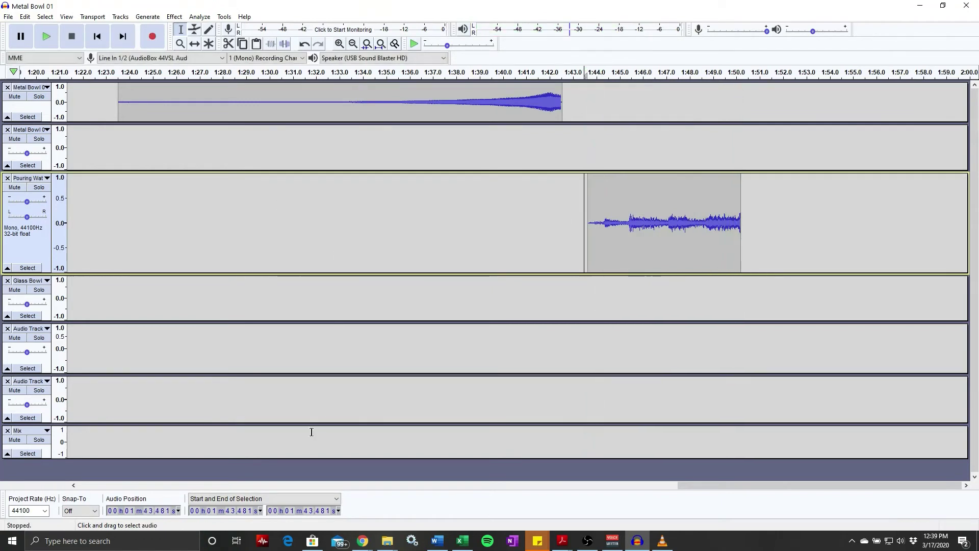
Zoom out to the whole project and play from about 0:33 to 0:47.
{"action": "scroll", "coordinate": [350, 316], "scroll_direction": "down", "scroll_amount": 4}
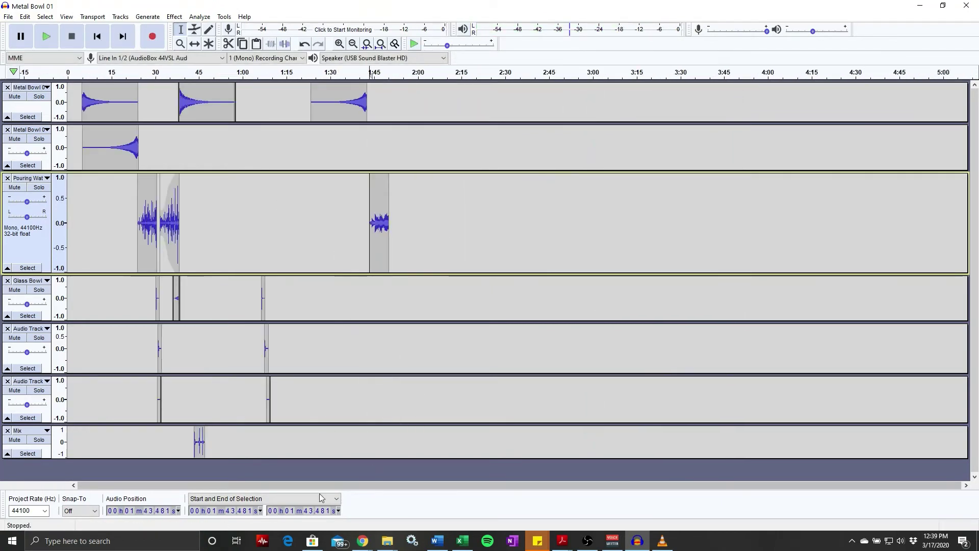
{"action": "left_click", "coordinate": [164, 72]}
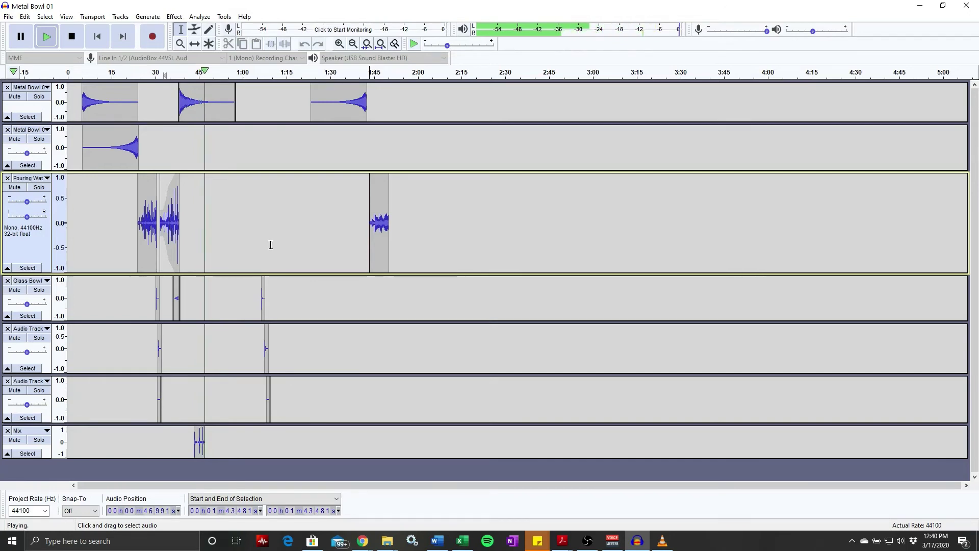
{"action": "key", "text": "space"}
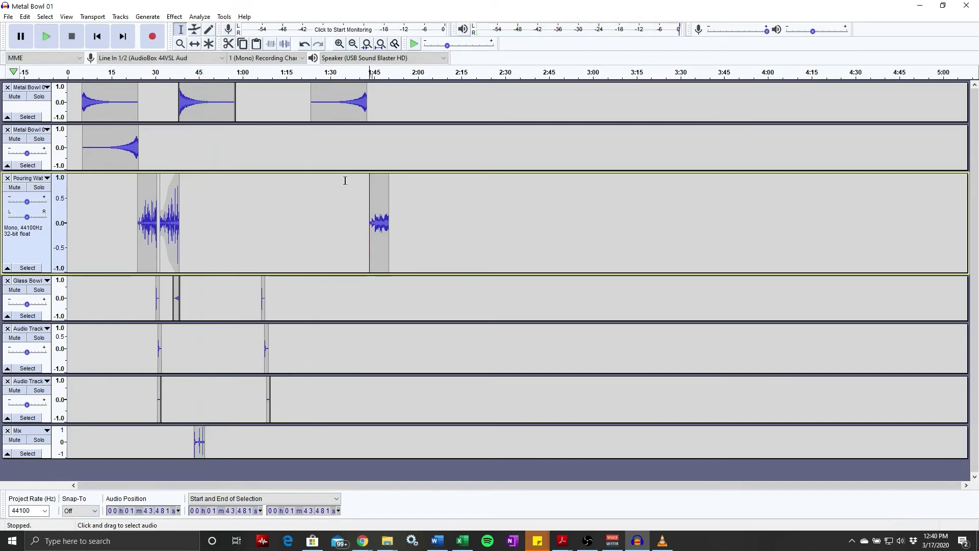
Drag the Pouring Water clip from 1:43 to about 0:46, then play from 0:37.
{"action": "left_click", "coordinate": [198, 44]}
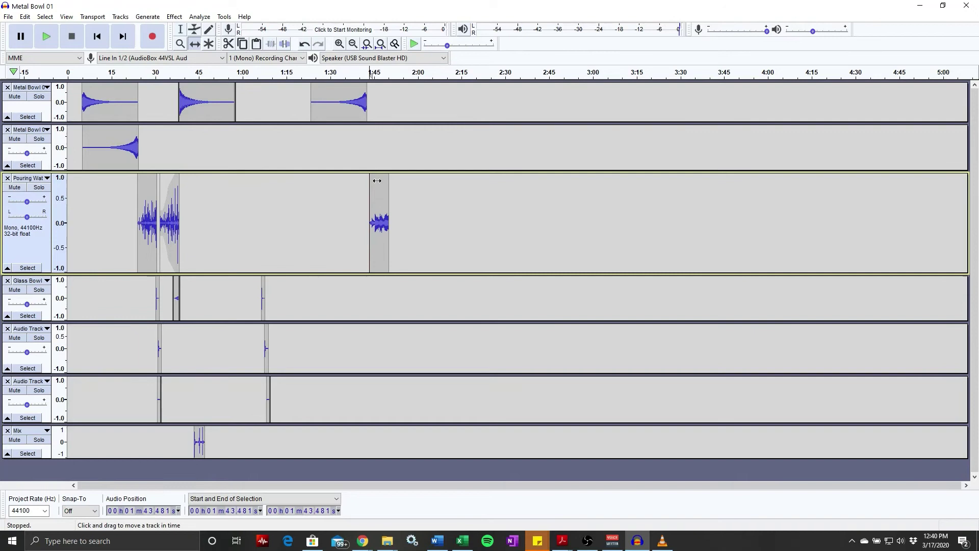
{"action": "left_click_drag", "start_coordinate": [376, 181], "coordinate": [212, 188]}
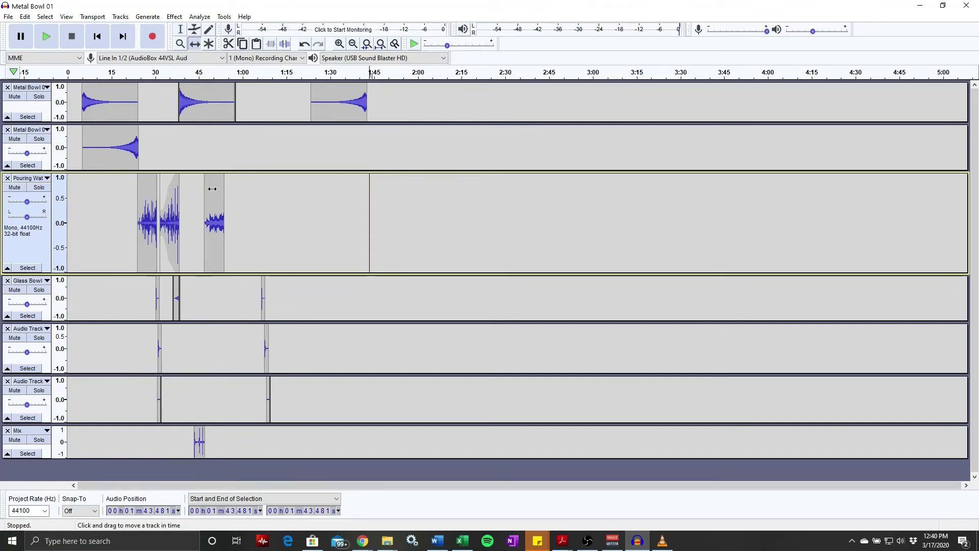
{"action": "left_click", "coordinate": [176, 80]}
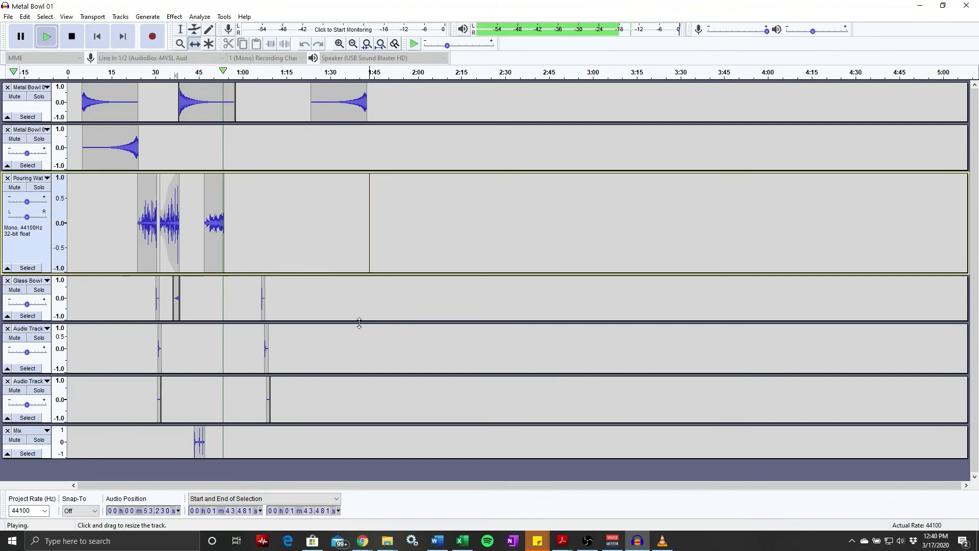
{"action": "key", "text": "space"}
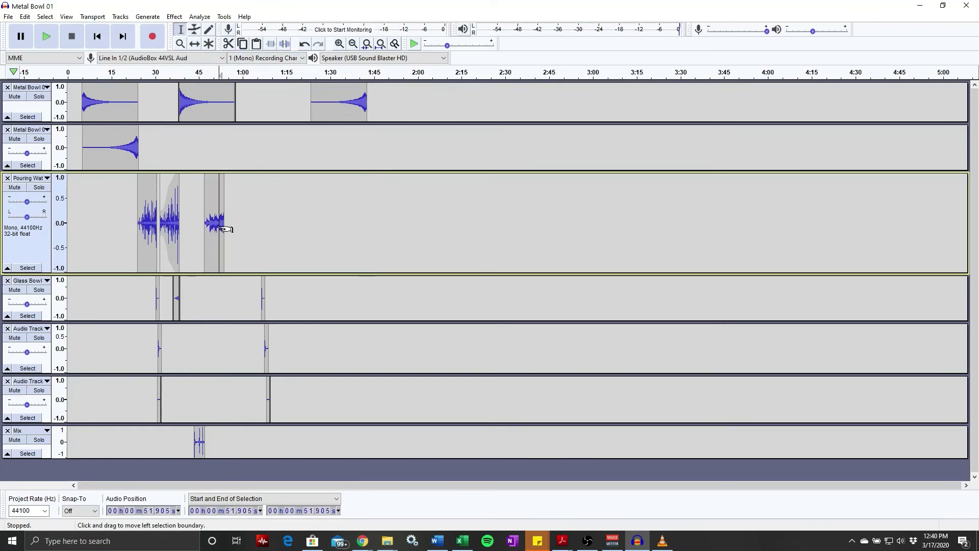
Fade out the clip's last stretch, about 53.275–53.592 s, and preview the ending.
{"action": "scroll", "coordinate": [219, 219], "scroll_direction": "up", "scroll_amount": 7}
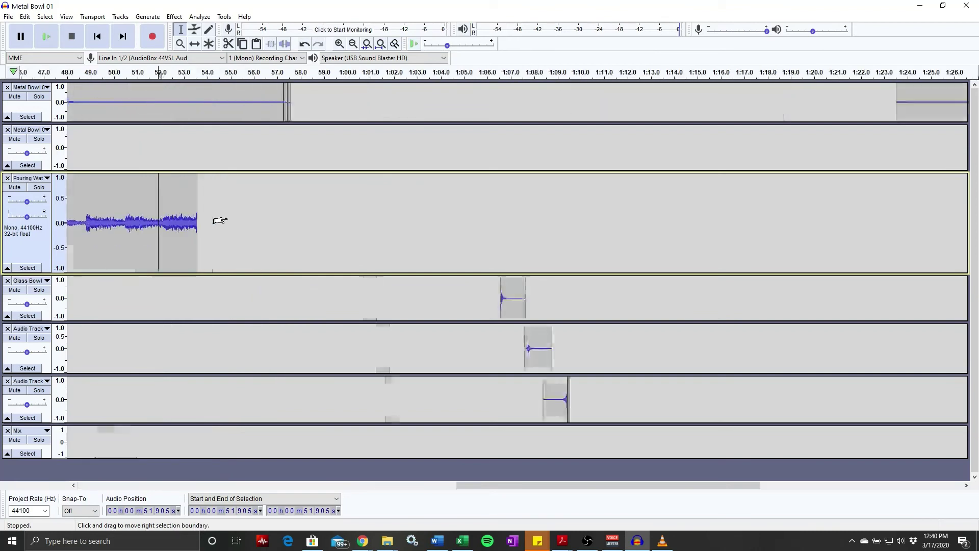
{"action": "scroll", "coordinate": [200, 223], "scroll_direction": "down", "scroll_amount": 2}
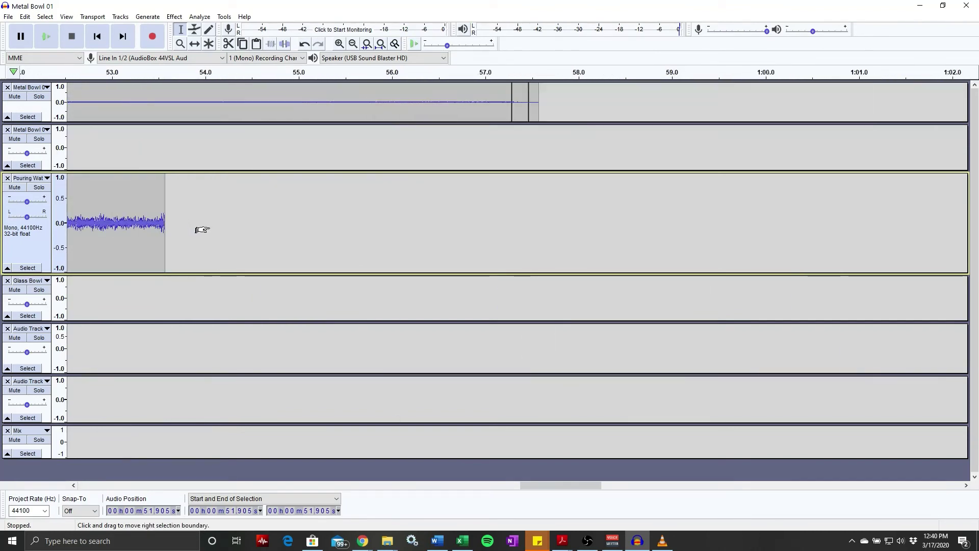
{"action": "left_click_drag", "start_coordinate": [562, 488], "coordinate": [534, 485]}
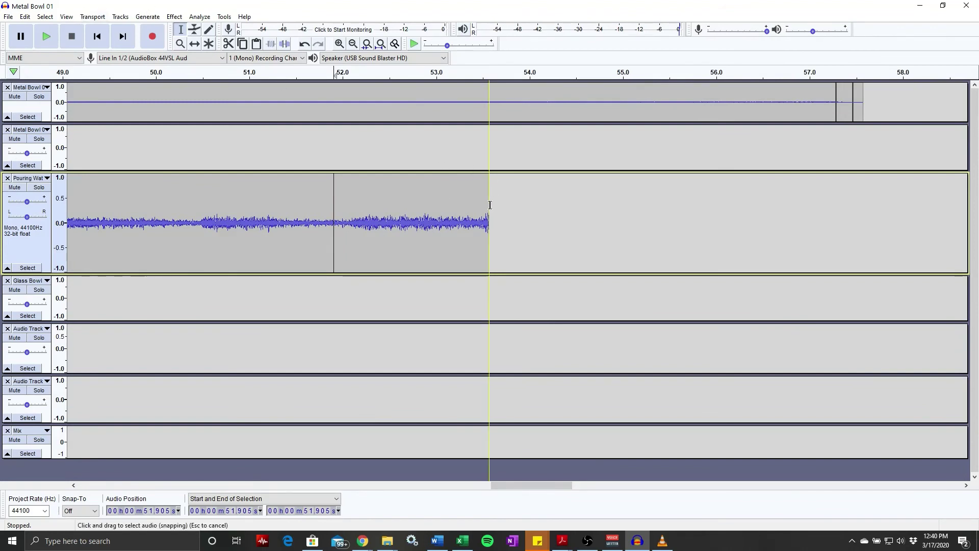
{"action": "left_click_drag", "start_coordinate": [489, 204], "coordinate": [461, 206]}
{"action": "left_click", "coordinate": [148, 17]}
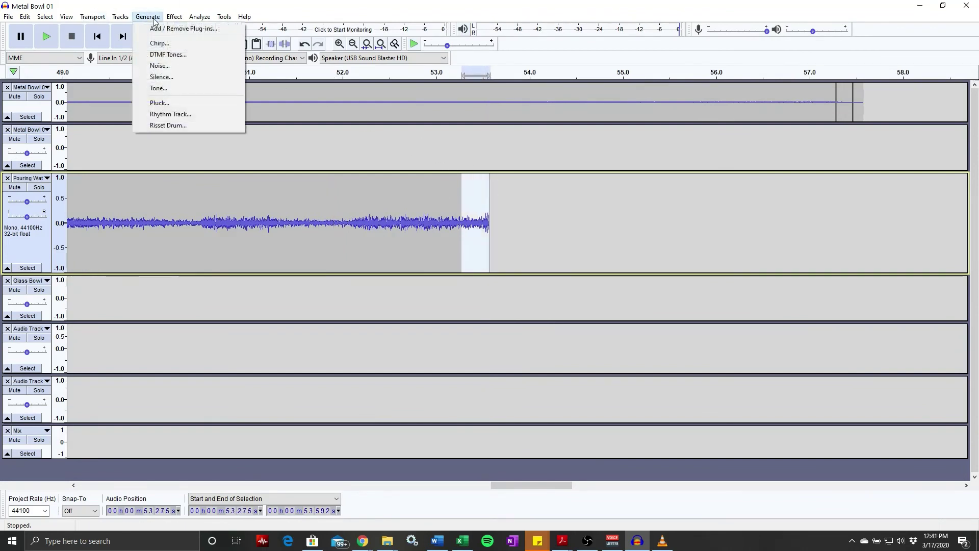
{"action": "mouse_move", "coordinate": [178, 18]}
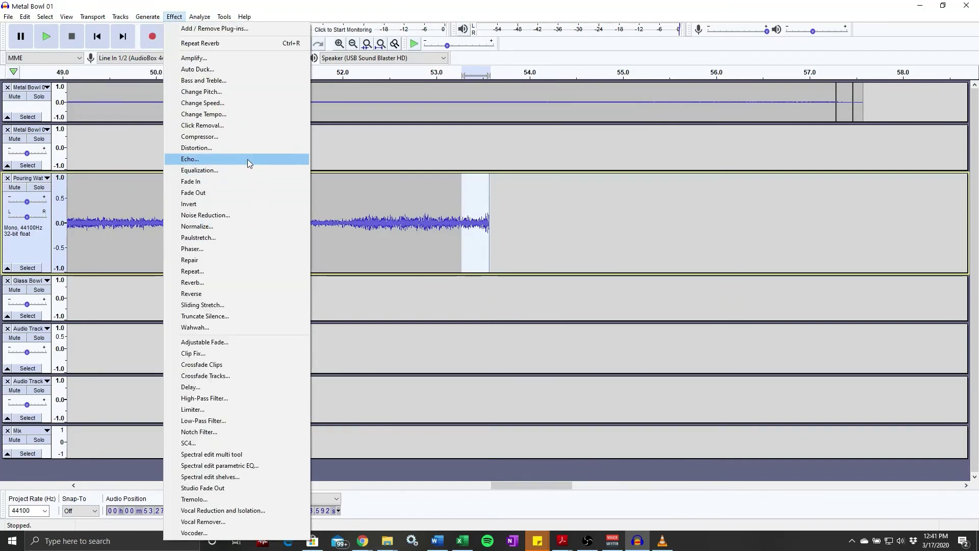
{"action": "left_click", "coordinate": [247, 192]}
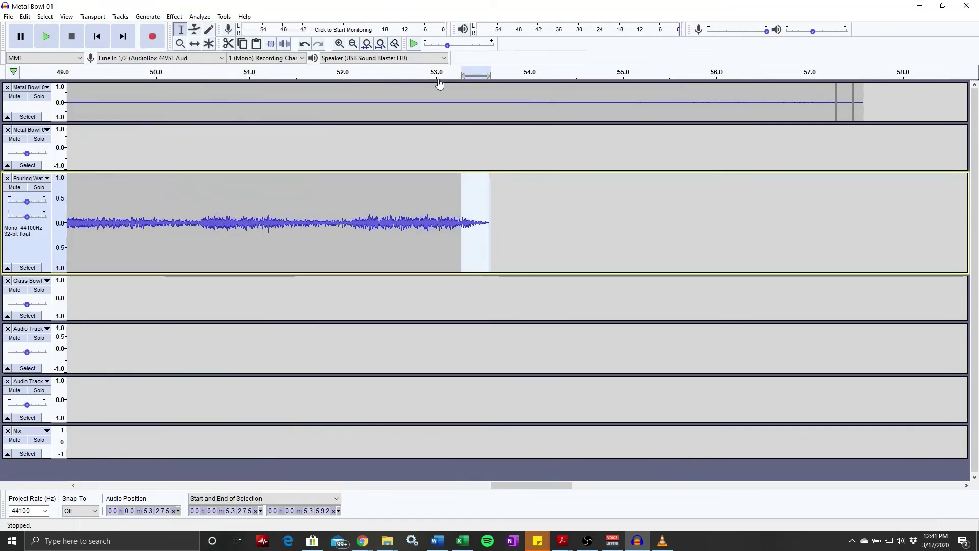
{"action": "key", "text": "space"}
{"action": "key", "text": "space"}
{"action": "key", "text": "space"}
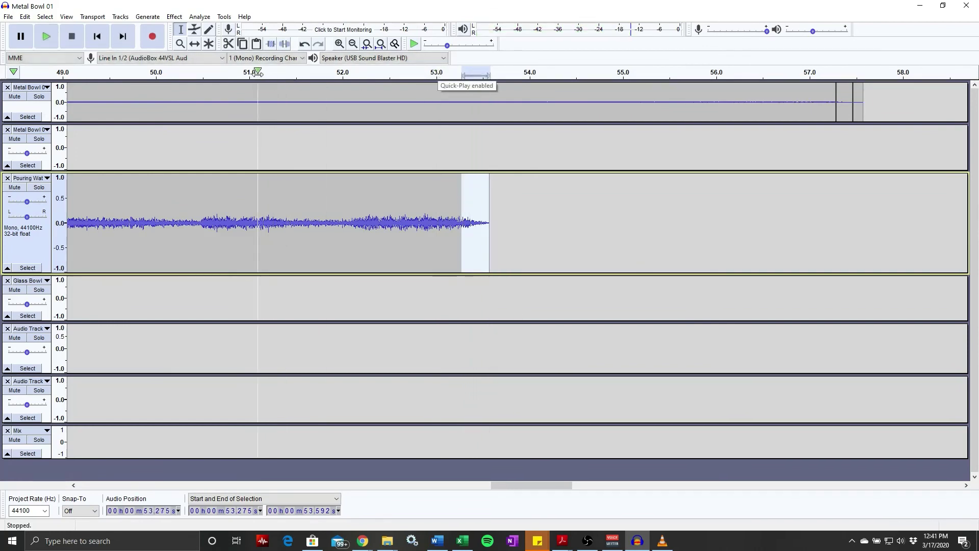
{"action": "key", "text": "space"}
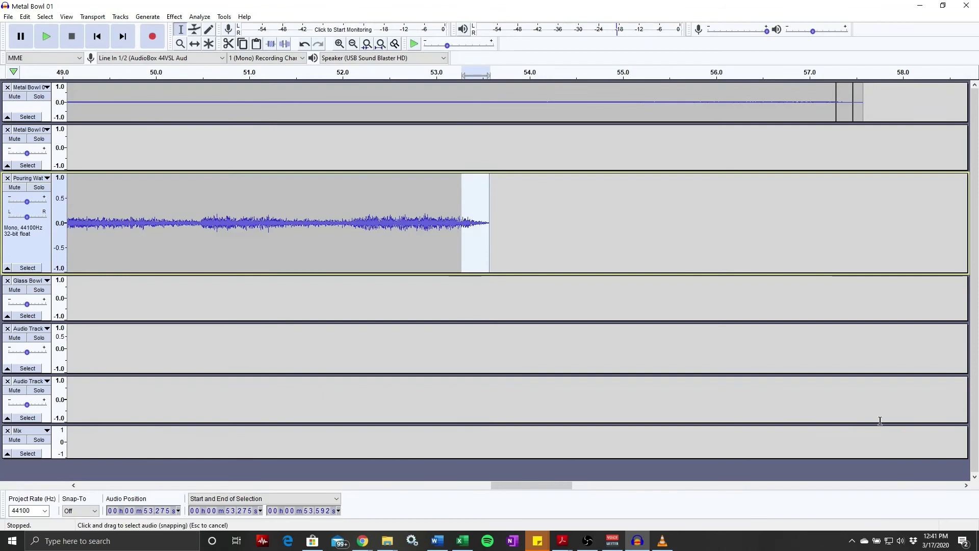
Paste a copy of the Pouring Water clip into the Glass Bowl track at 50.2 s and listen.
{"action": "left_click_drag", "start_coordinate": [543, 485], "coordinate": [499, 476]}
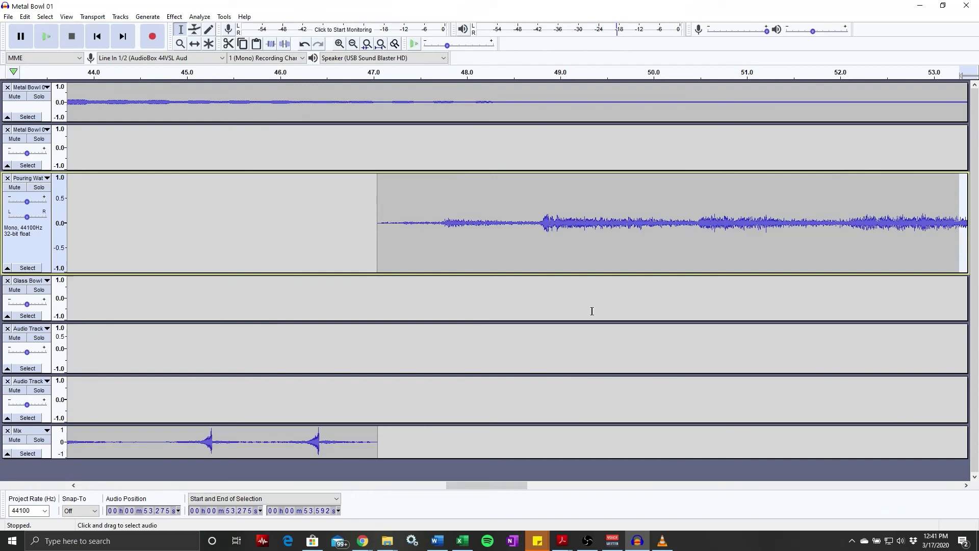
{"action": "scroll", "coordinate": [592, 311], "scroll_direction": "down", "scroll_amount": 1}
{"action": "left_click", "coordinate": [821, 222]}
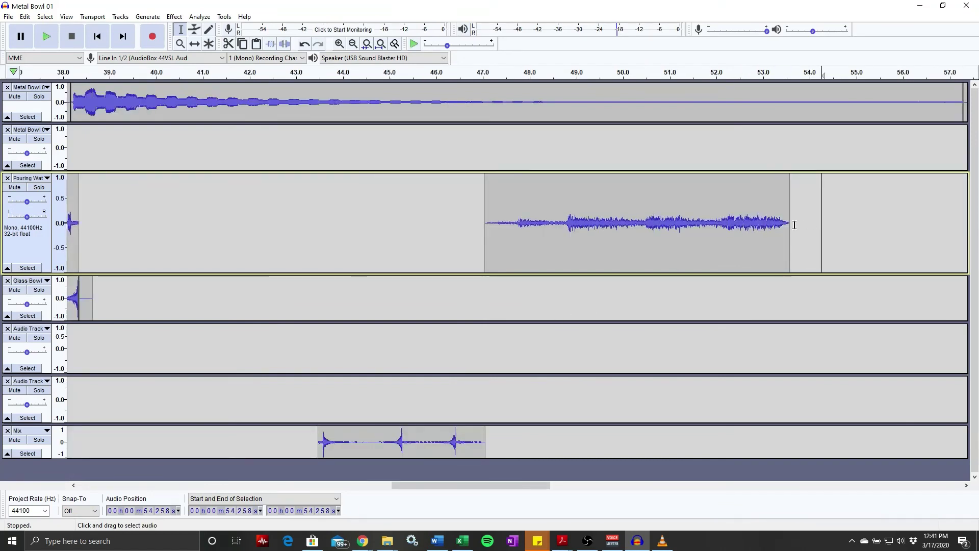
{"action": "left_click_drag", "start_coordinate": [795, 225], "coordinate": [477, 215]}
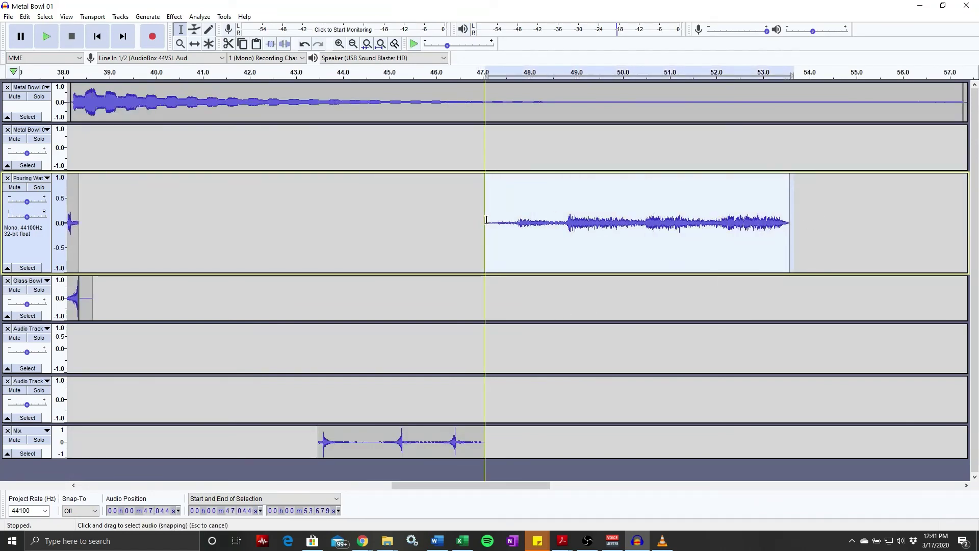
{"action": "left_click", "coordinate": [632, 295]}
{"action": "key", "text": "ctrl+v"}
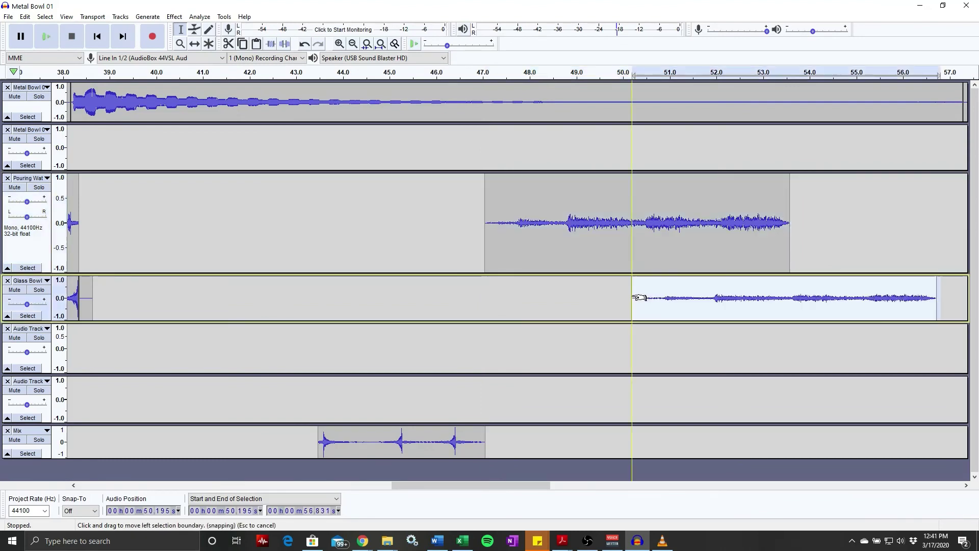
{"action": "key", "text": "space"}
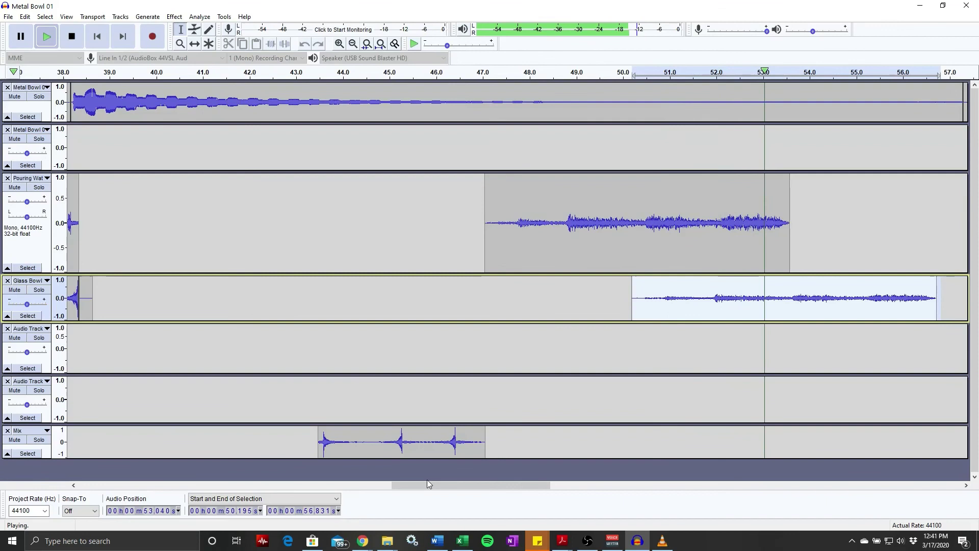
{"action": "left_click_drag", "start_coordinate": [442, 485], "coordinate": [477, 484]}
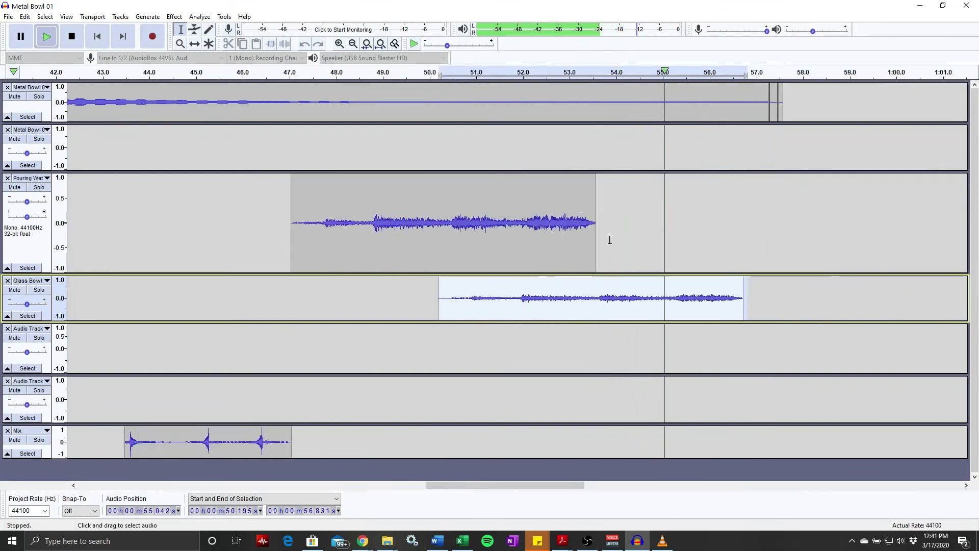
{"action": "key", "text": "space"}
Paste a second copy right after the original at 54.23 s and play from 46.5 s.
{"action": "left_click_drag", "start_coordinate": [603, 237], "coordinate": [286, 234]}
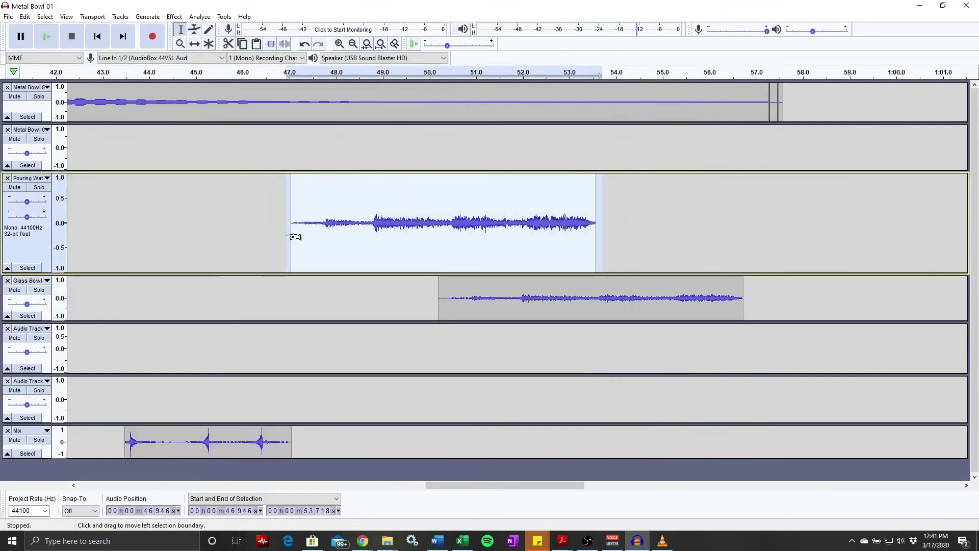
{"action": "left_click", "coordinate": [627, 245]}
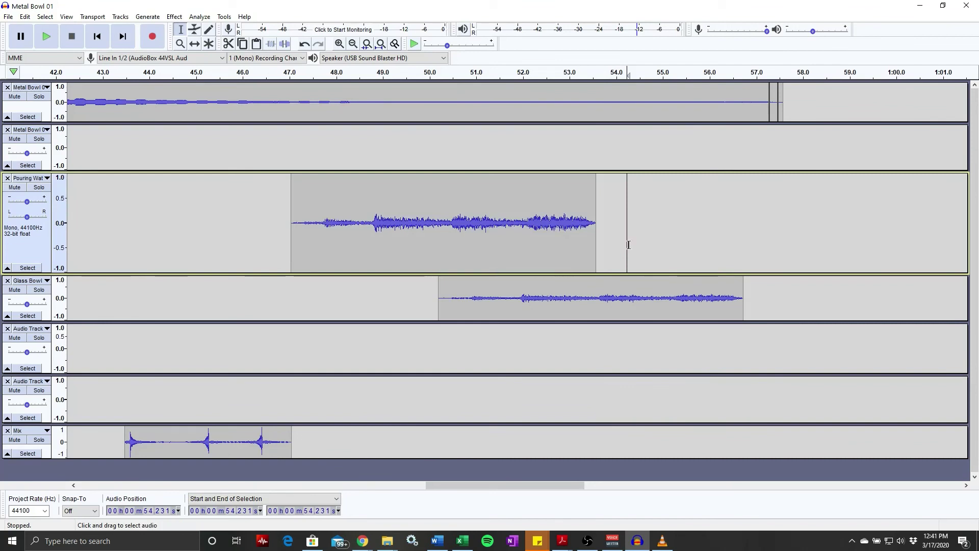
{"action": "key", "text": "ctrl+v"}
{"action": "left_click", "coordinate": [264, 215]}
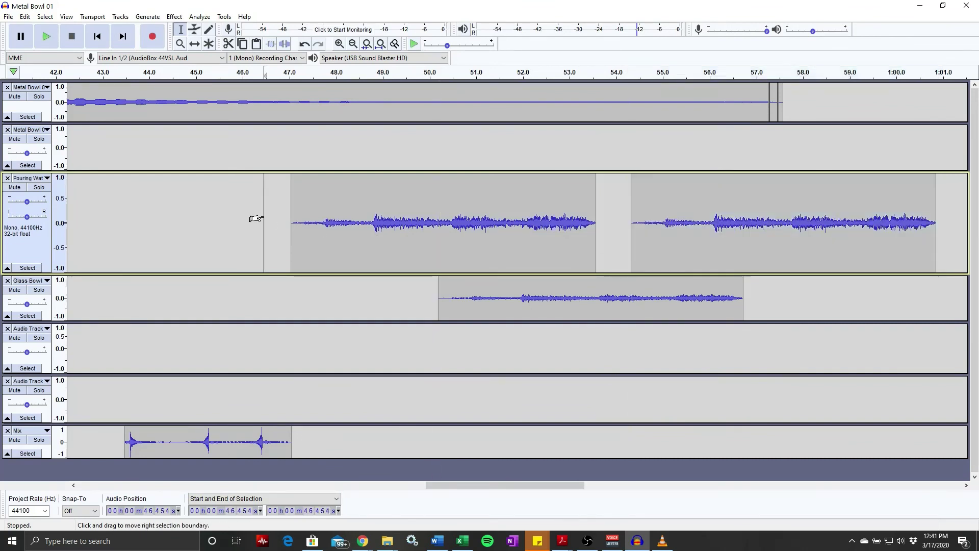
{"action": "key", "text": "space"}
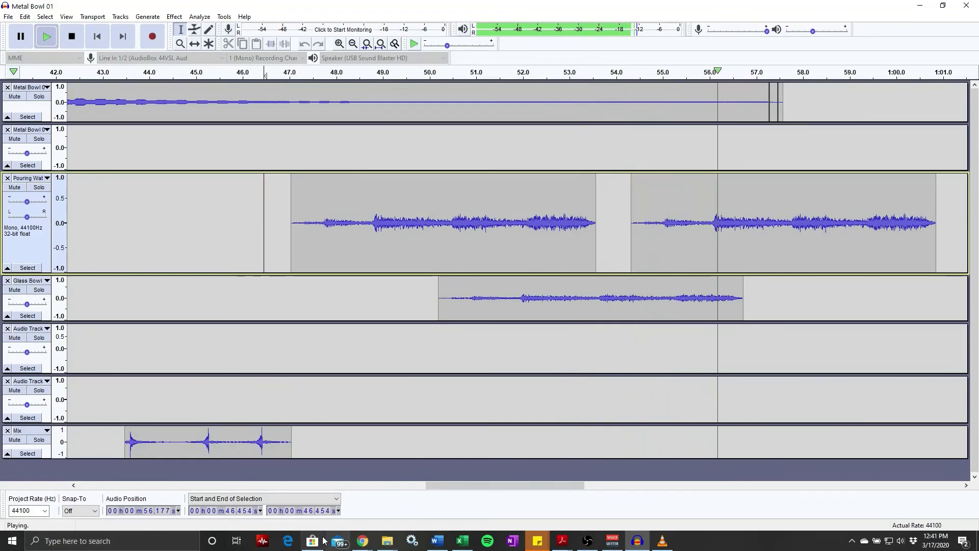
{"action": "left_click_drag", "start_coordinate": [518, 485], "coordinate": [595, 469]}
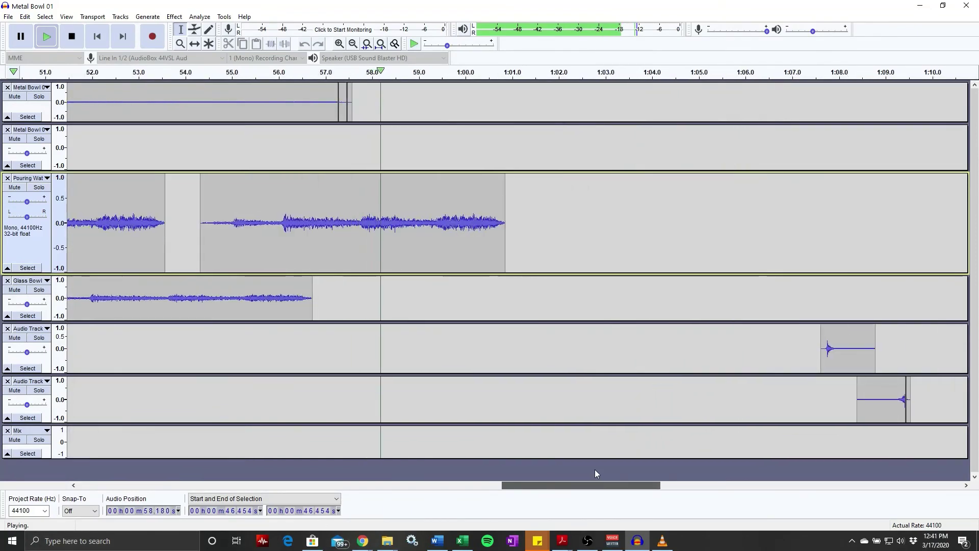
{"action": "scroll", "coordinate": [435, 444], "scroll_direction": "right", "scroll_amount": 5}
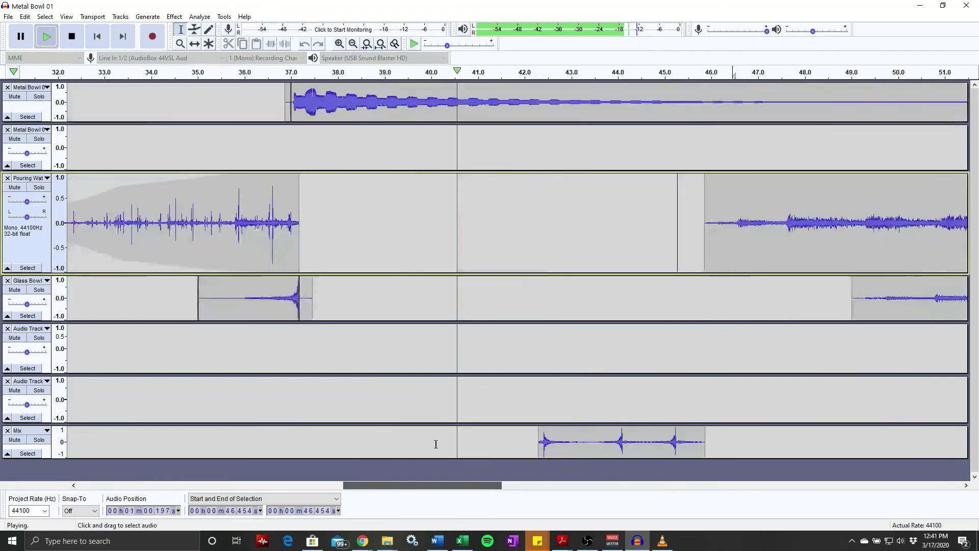
{"action": "key", "text": "space"}
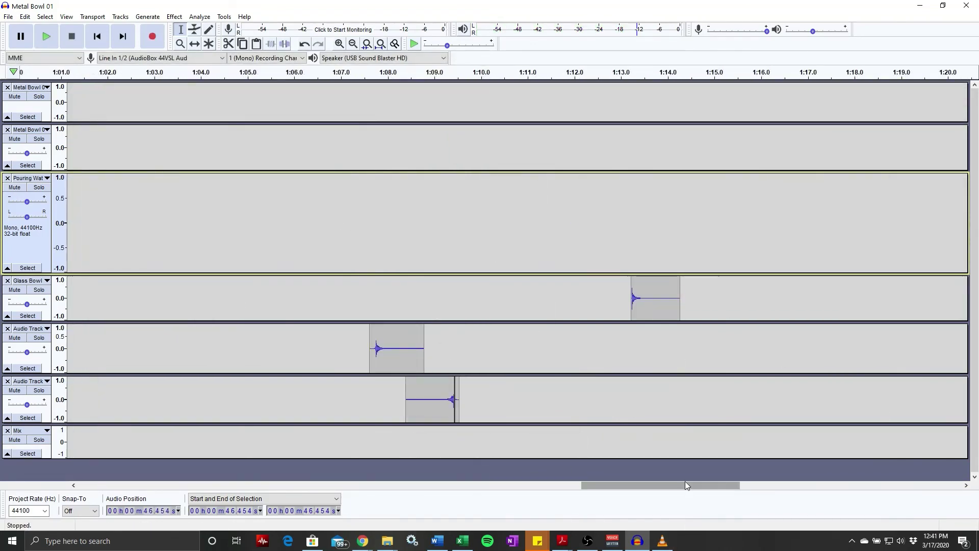
{"action": "scroll", "coordinate": [685, 484], "scroll_direction": "left", "scroll_amount": 5}
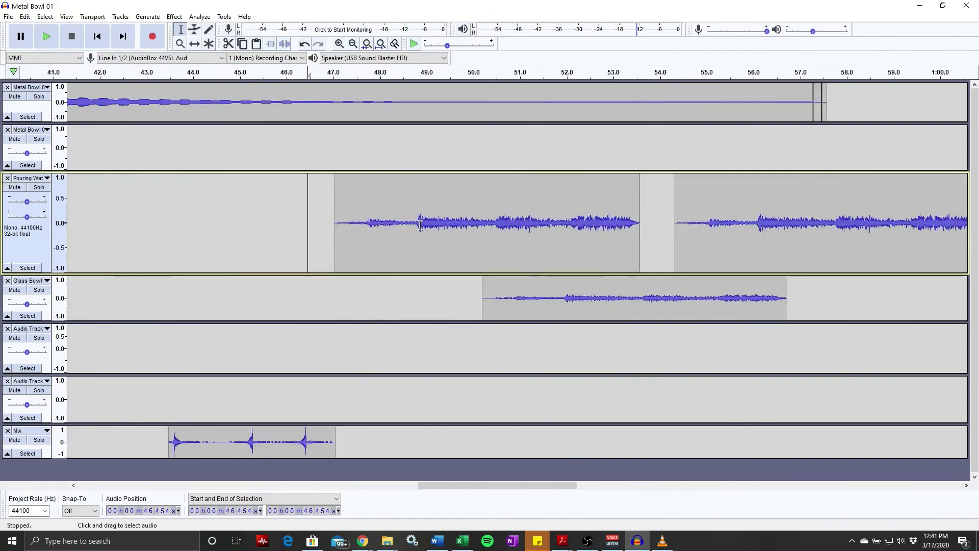
{"action": "scroll", "coordinate": [420, 225], "scroll_direction": "down", "scroll_amount": 4}
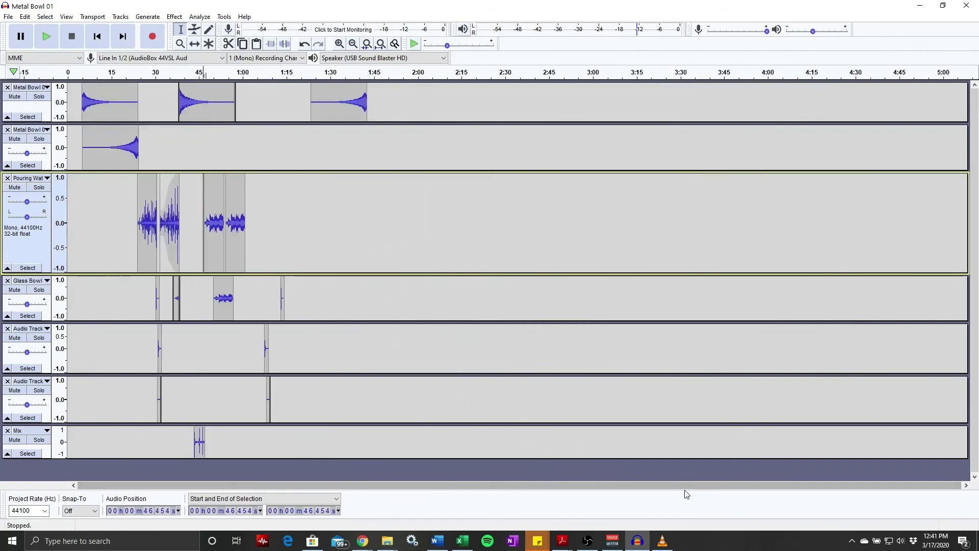